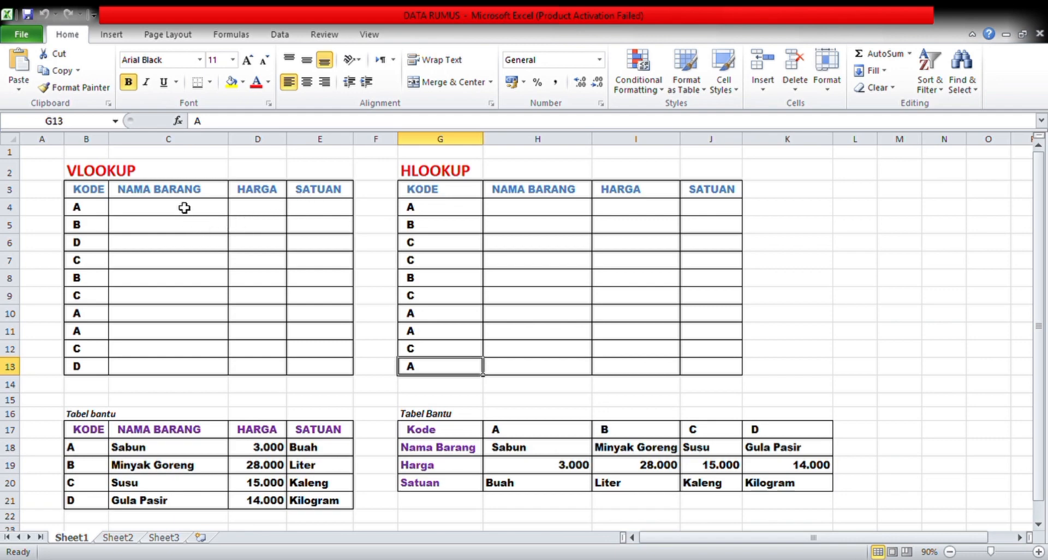
- Examine the VLOOKUP and HLOOKUP tables and the empty columns and rows they contain
left_click(105, 174)
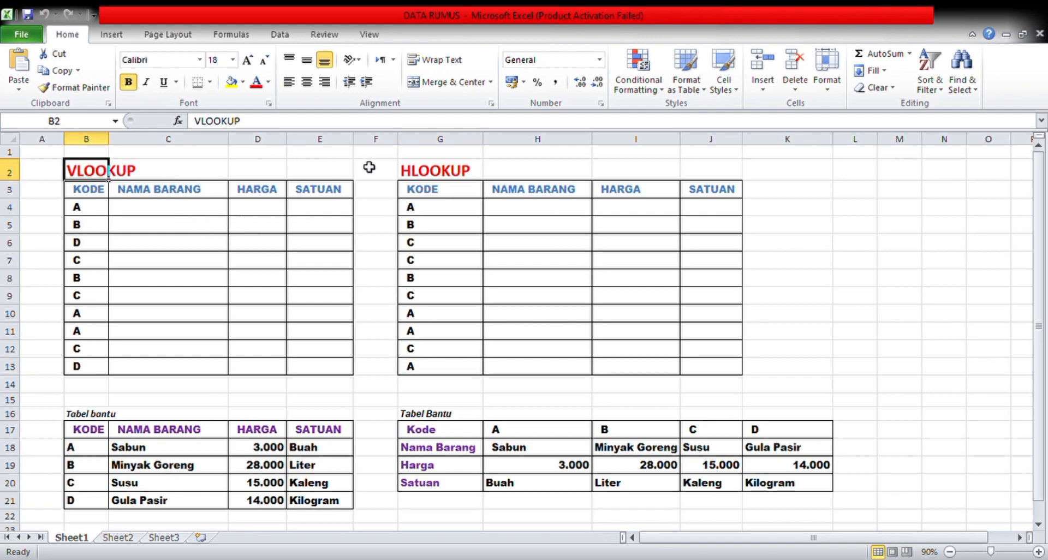
left_click(425, 173)
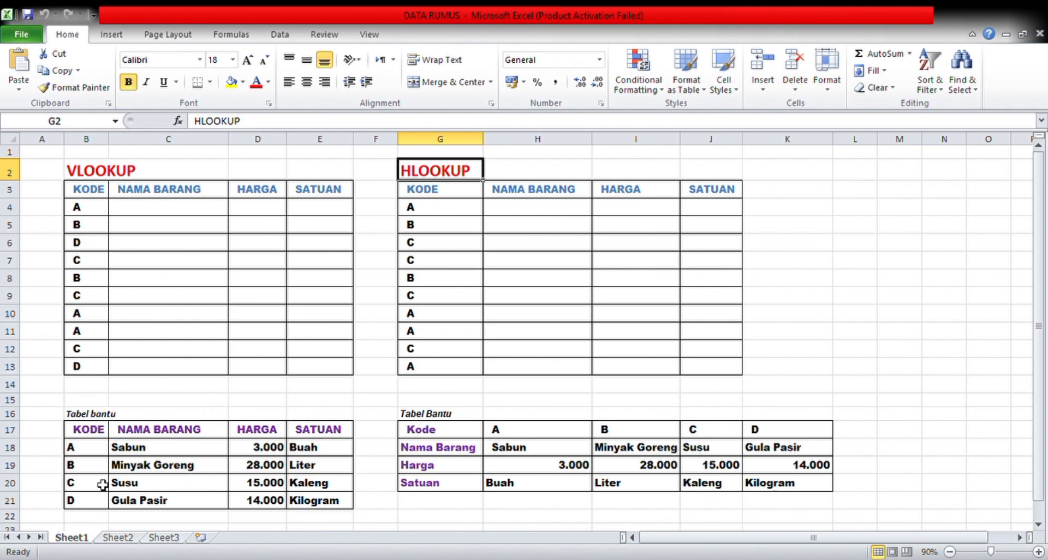
left_click(108, 417)
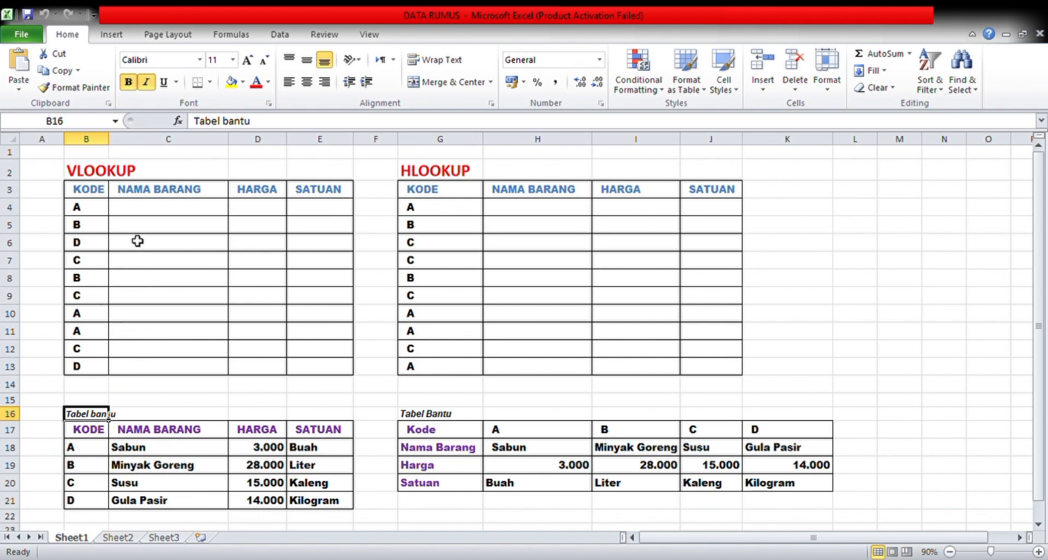
left_click_drag(136, 206, 161, 365)
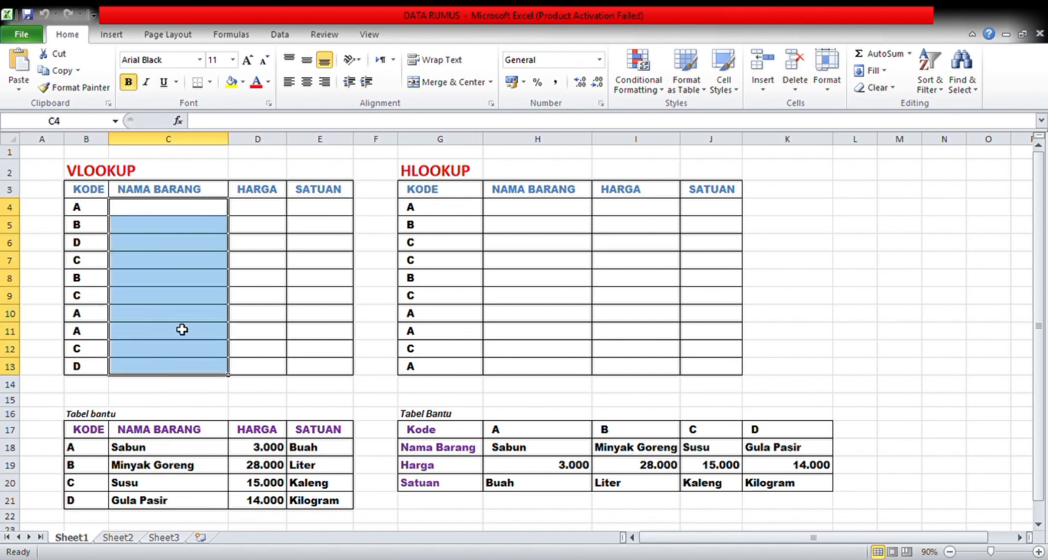
left_click_drag(432, 225, 692, 227)
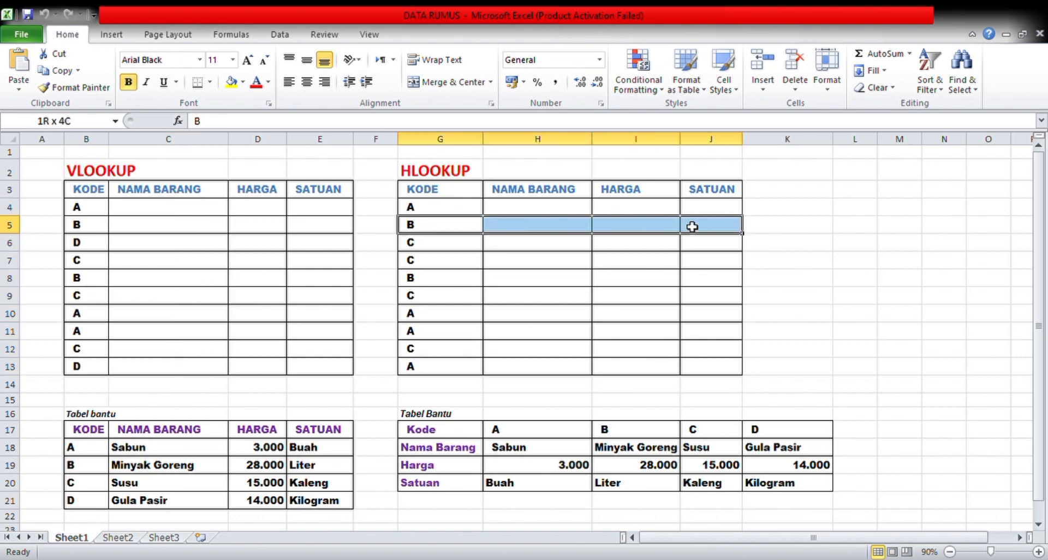
left_click(320, 262)
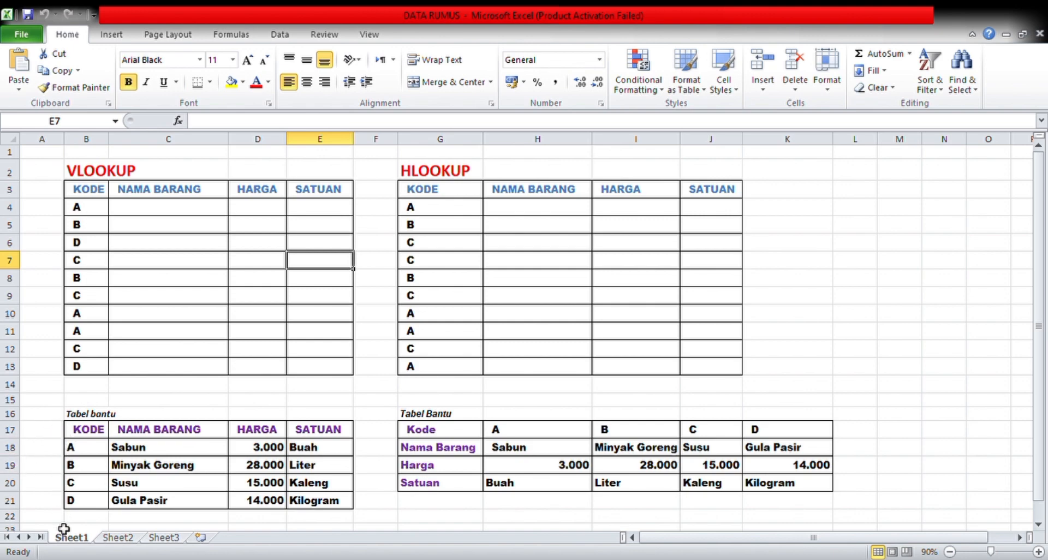
- Compare the layout of the two helper tables below, checking header direction and the item name entries in each
left_click_drag(80, 417, 315, 498)
left_click(406, 421)
left_click_drag(405, 416, 750, 509)
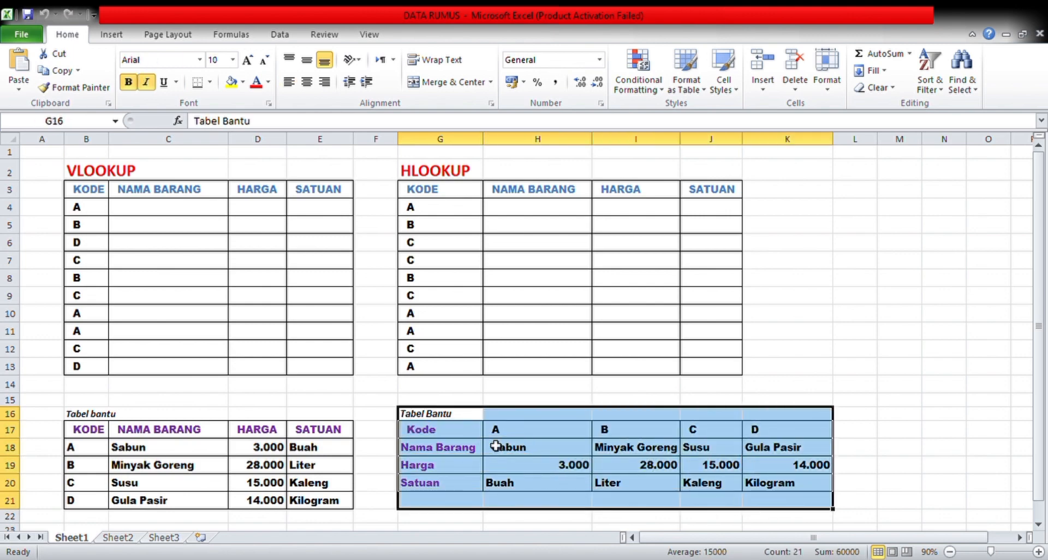
left_click(381, 429)
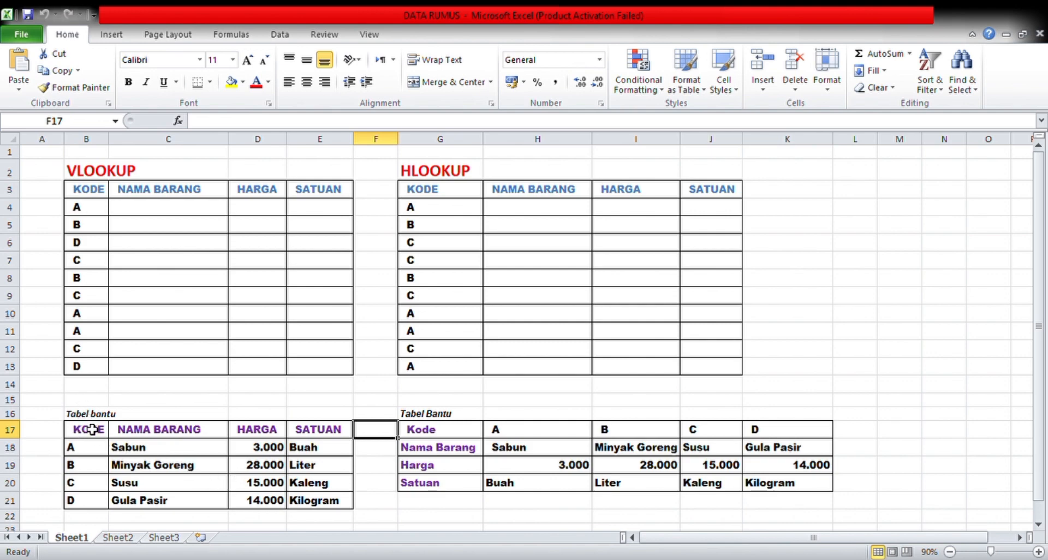
left_click_drag(85, 432, 304, 431)
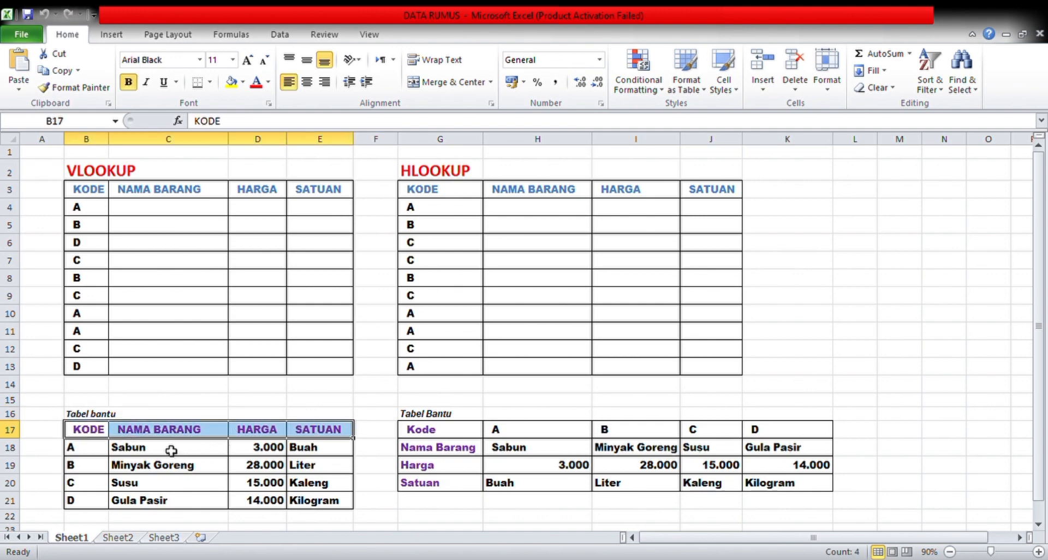
left_click_drag(172, 450, 160, 499)
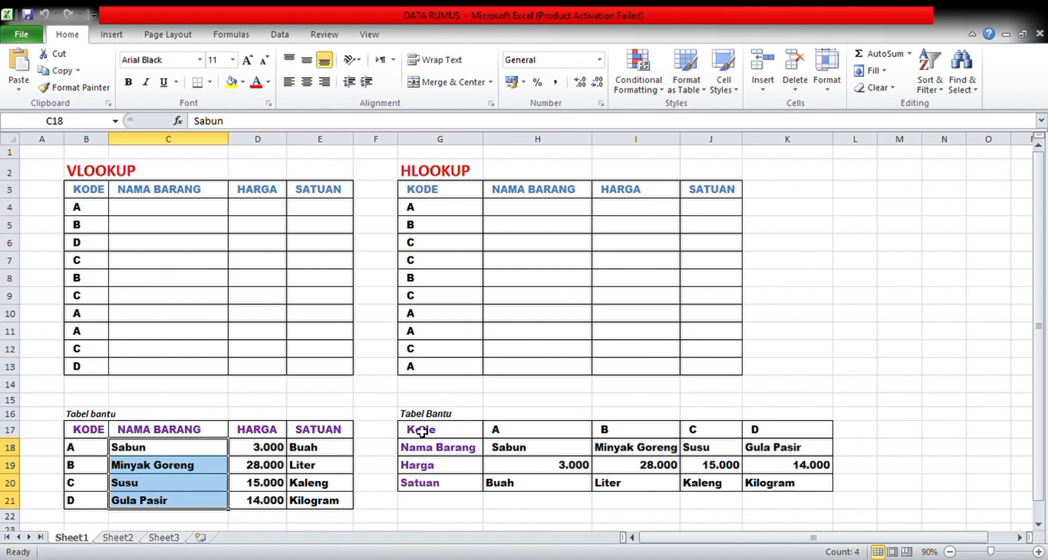
left_click_drag(416, 430, 419, 482)
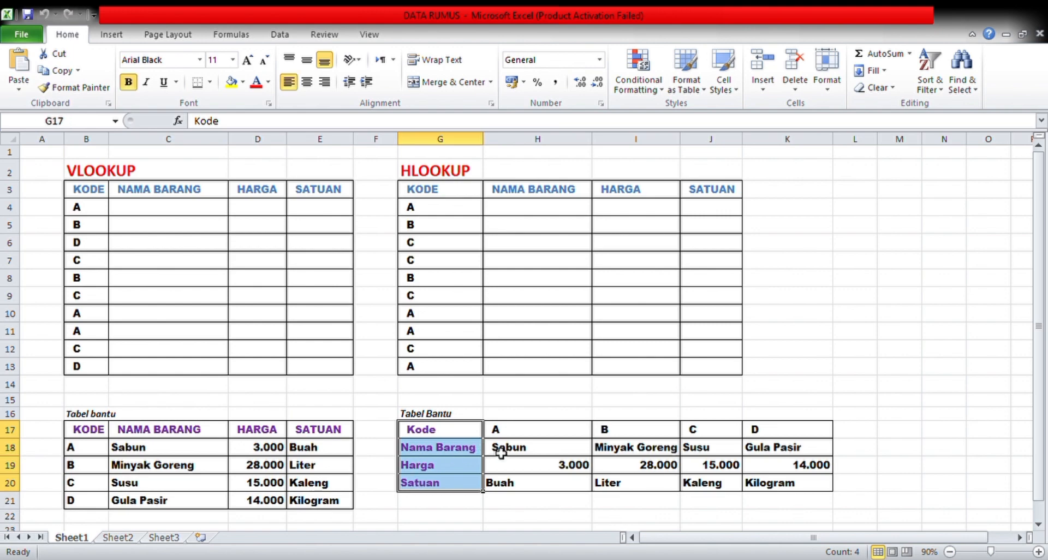
left_click_drag(502, 447, 794, 452)
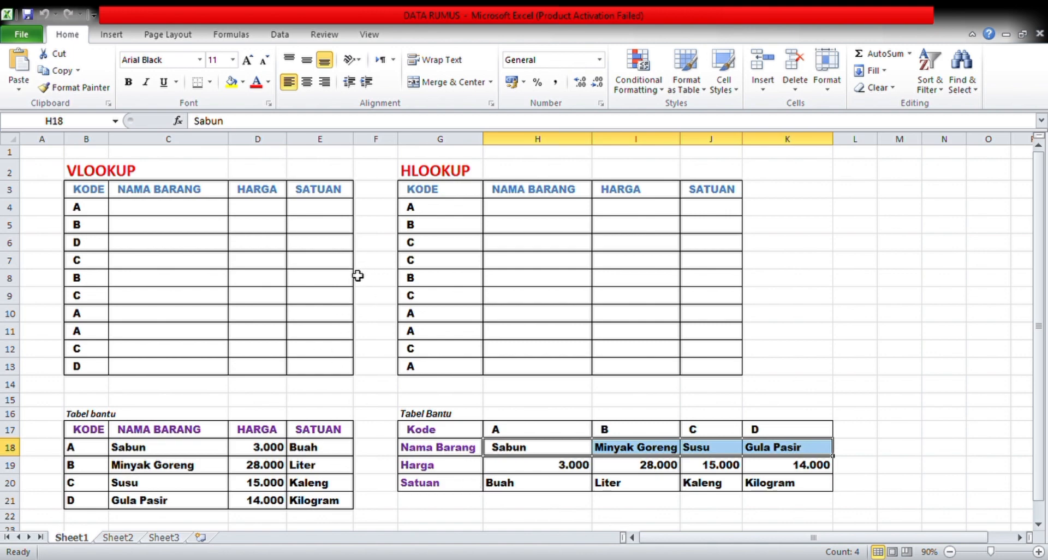
- Begin a VLOOKUP formula in C4 with lookup value B4, table range B18:E21 and column index 2
left_click(157, 209)
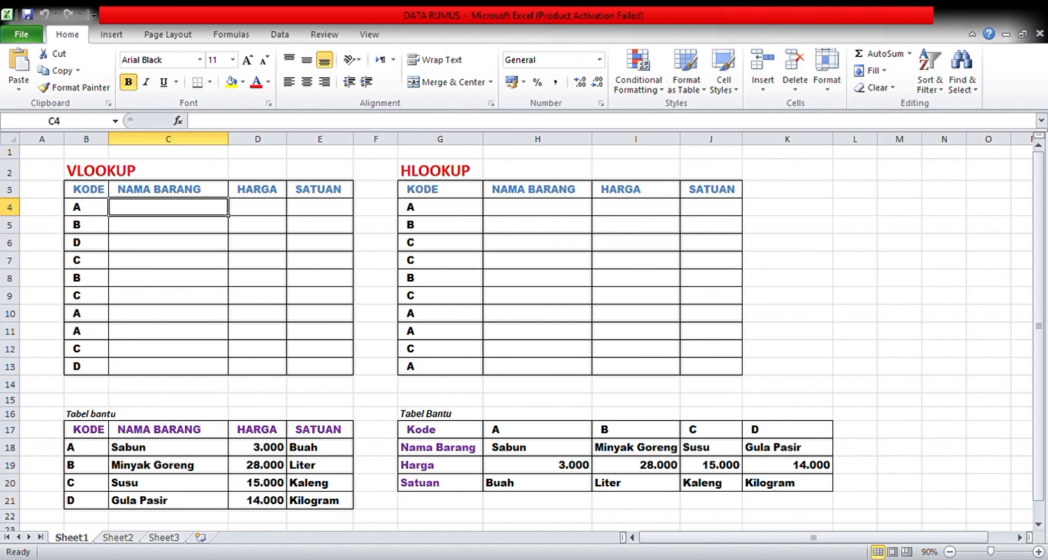
type("=")
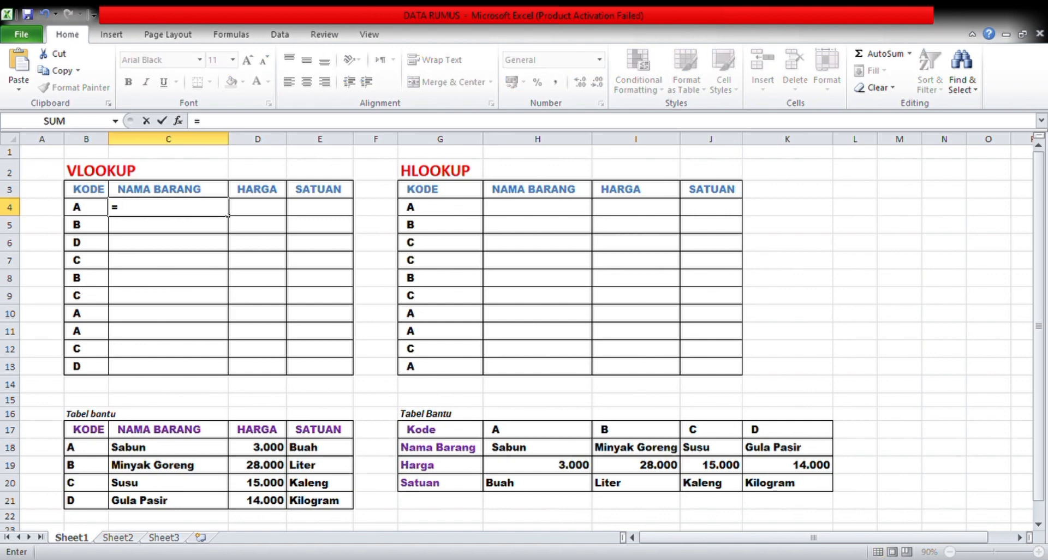
type("VLOOKUP(")
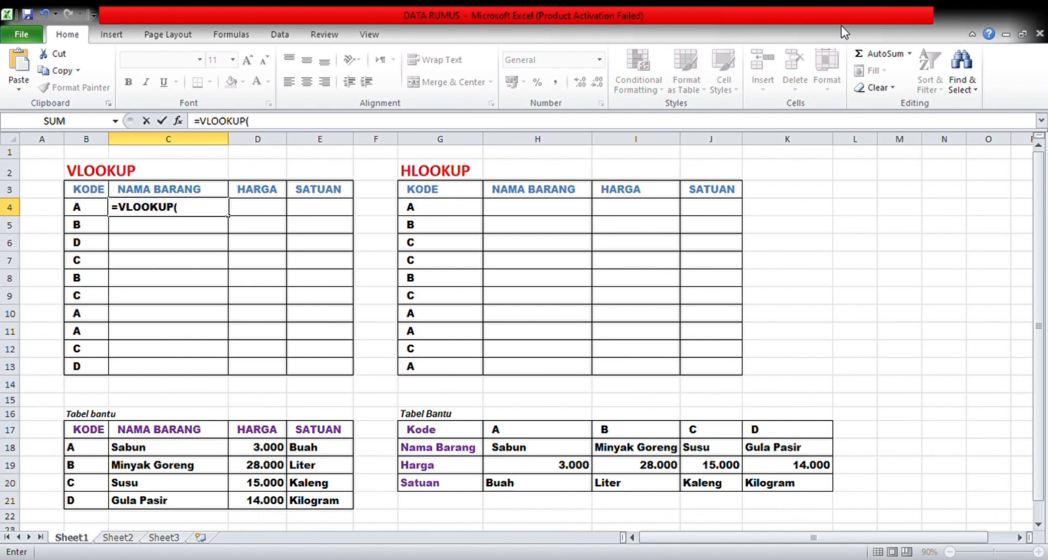
left_click(92, 209)
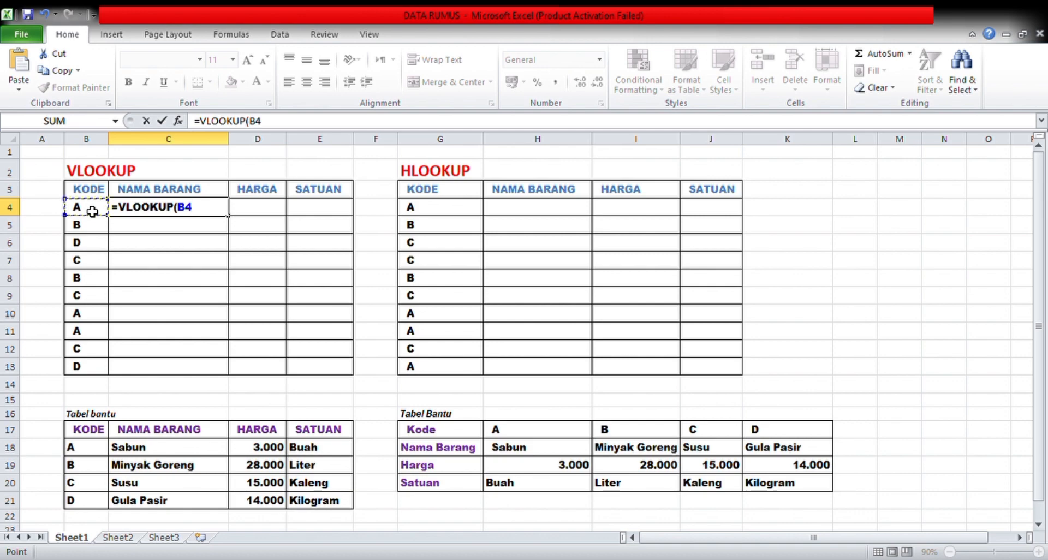
type(";")
left_click_drag(74, 448, 307, 499)
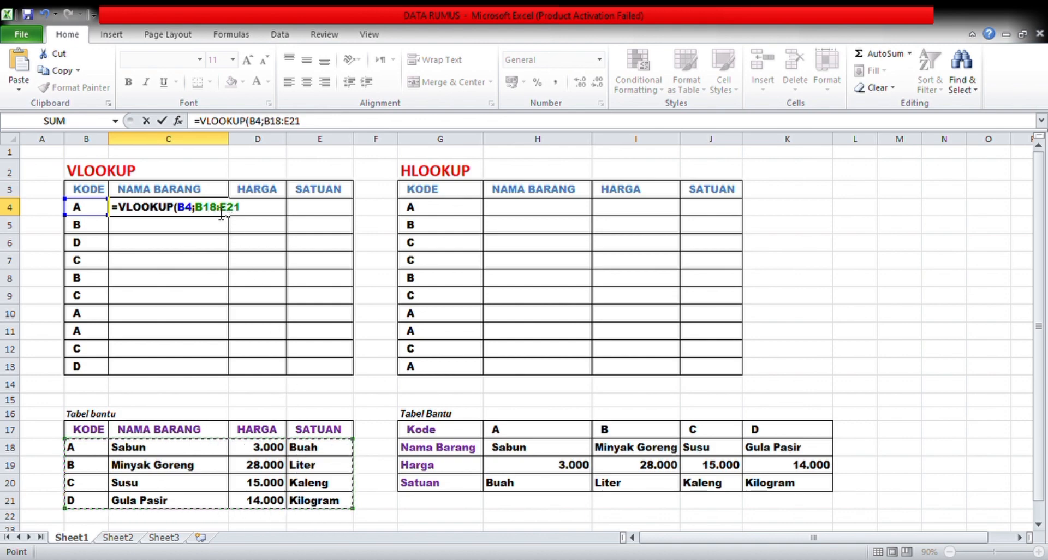
type(";")
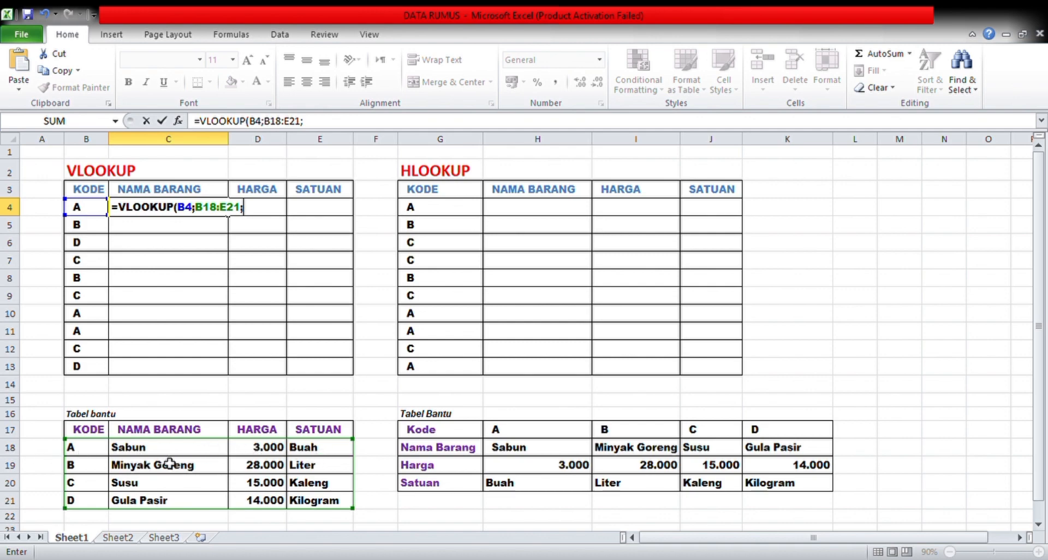
type("2")
- Make the range start absolute as $B$18 and complete the C4 formula as =VLOOKUP(B4;$B$18:E21;2;FALSE)
left_click(202, 212)
type("$B")
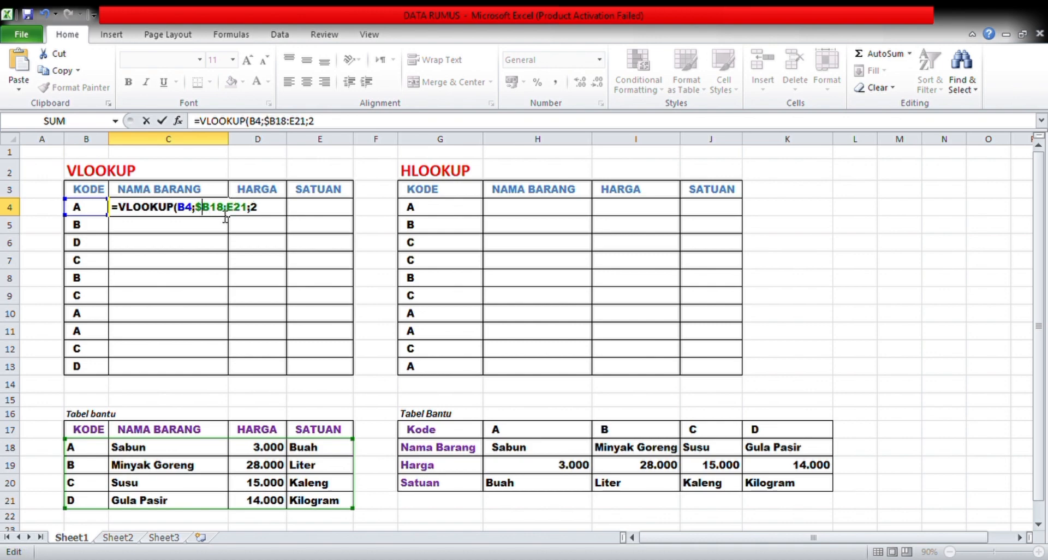
type("$")
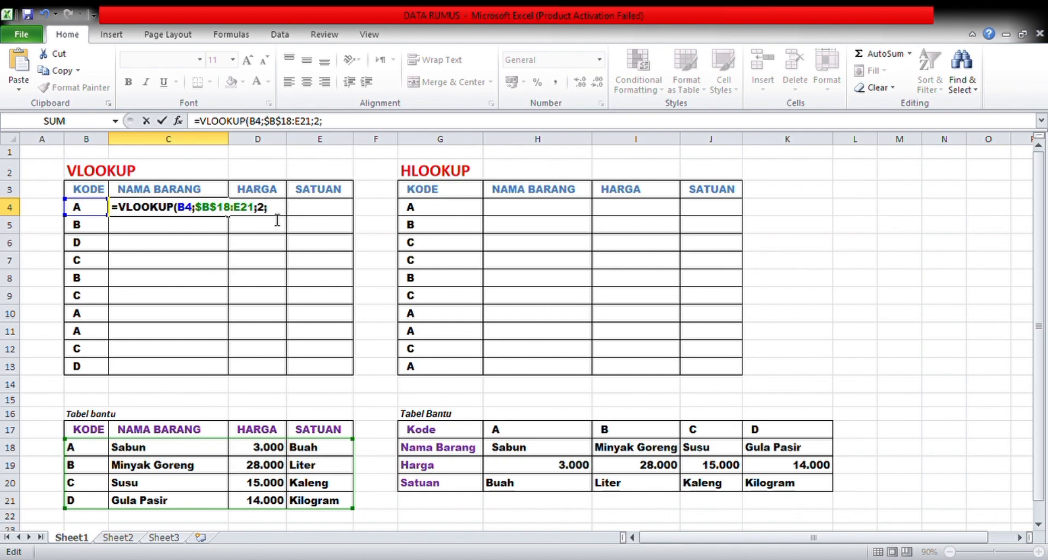
type("FALSE")
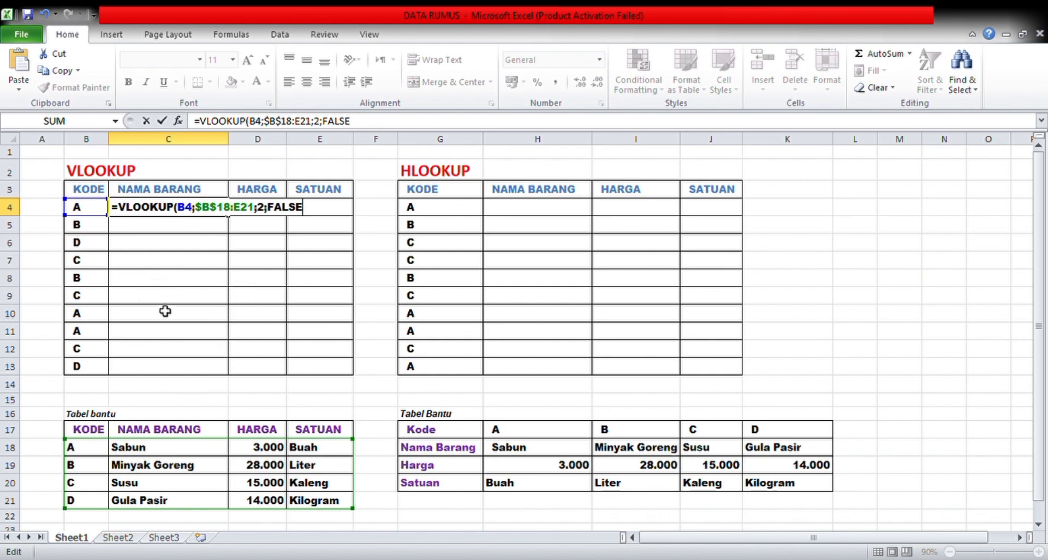
key("Return")
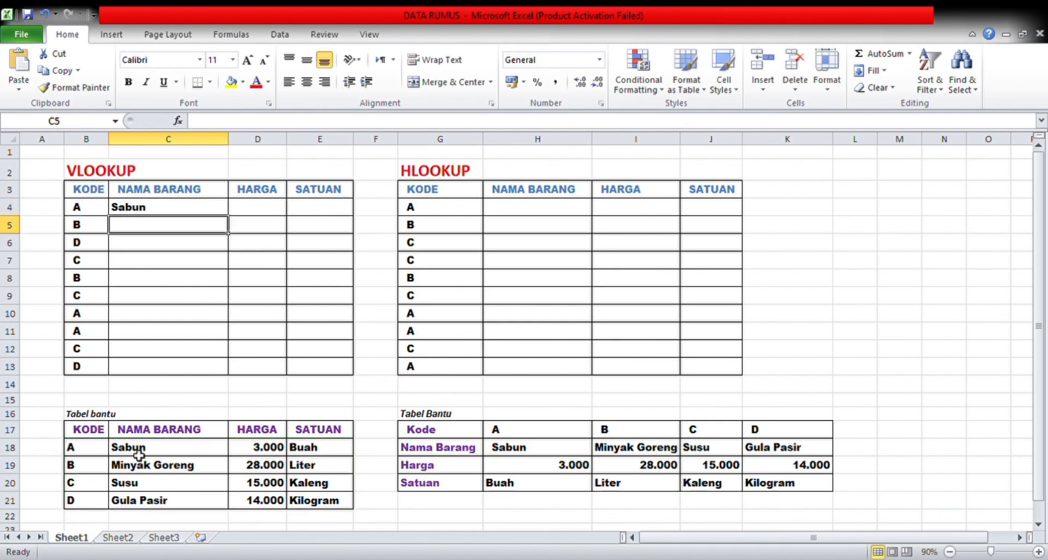
- Fill the NAMA BARANG formula from C4 down through C13 in the VLOOKUP table
left_click(178, 211)
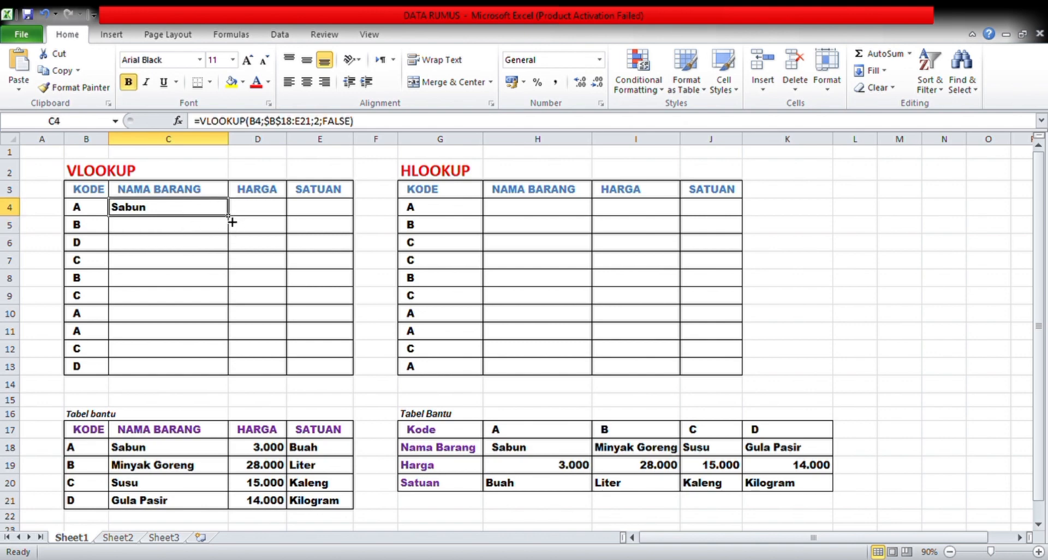
left_click_drag(232, 218, 205, 374)
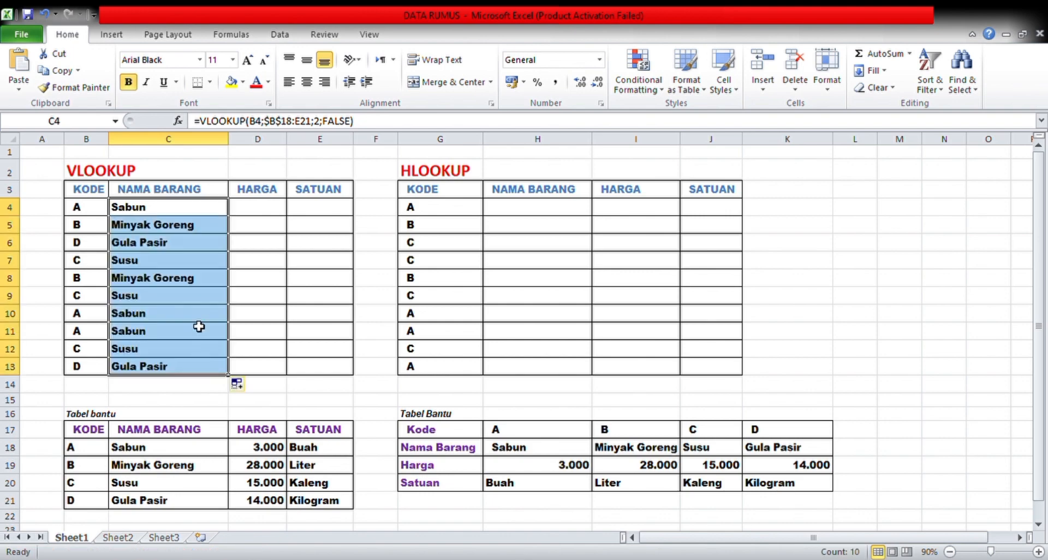
left_click(202, 215)
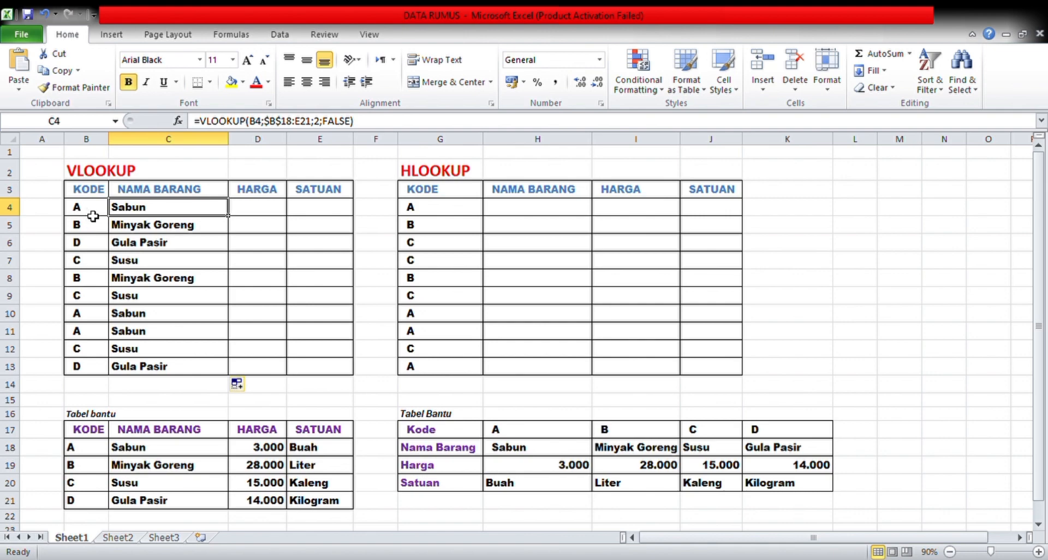
- Enter =VLOOKUP(B4;$B$18:E21;3;FALSE) in D4 to look up the HARGA value
left_click(243, 210)
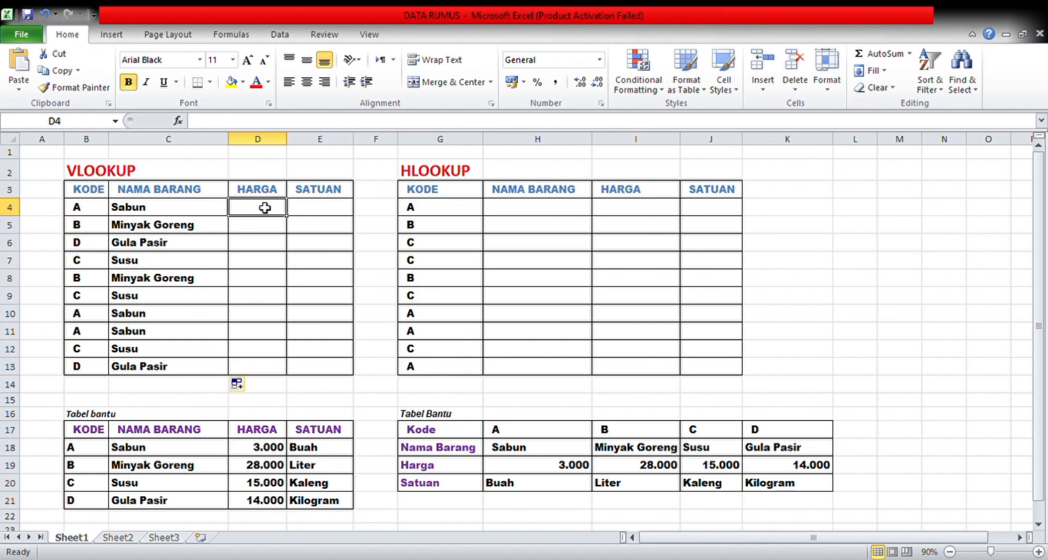
type("=V")
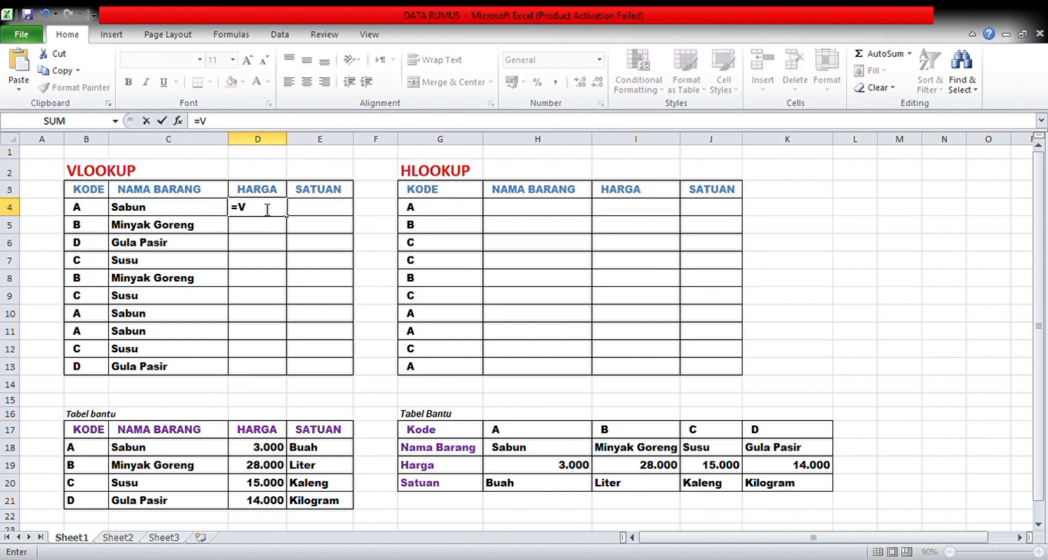
type("LOOKUP(")
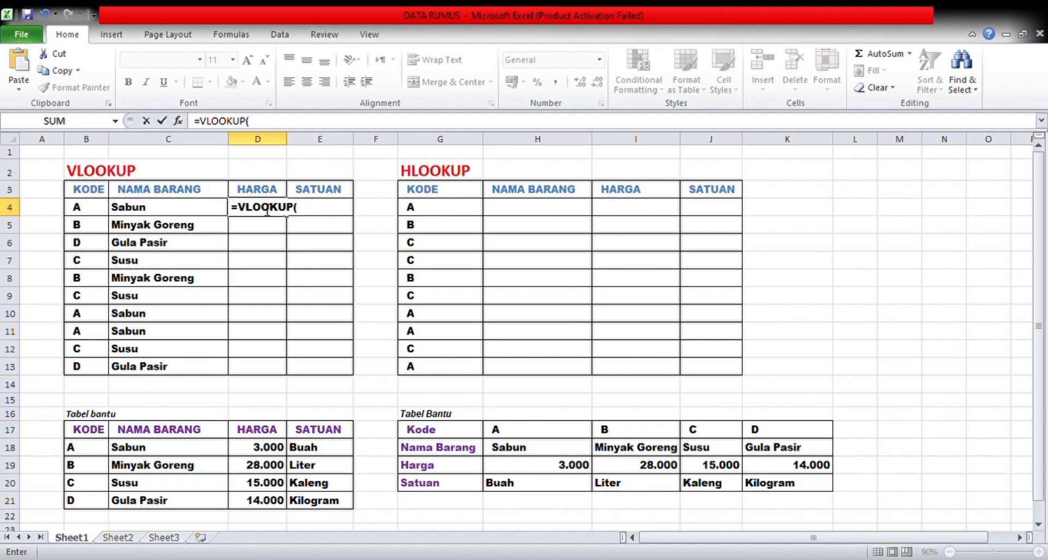
left_click(83, 207)
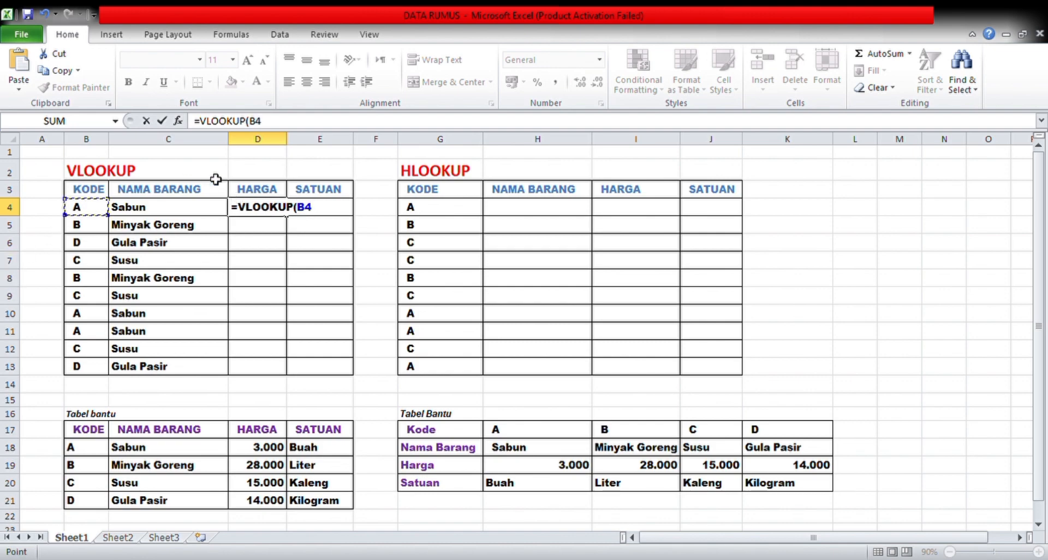
type(";")
left_click_drag(96, 455, 310, 500)
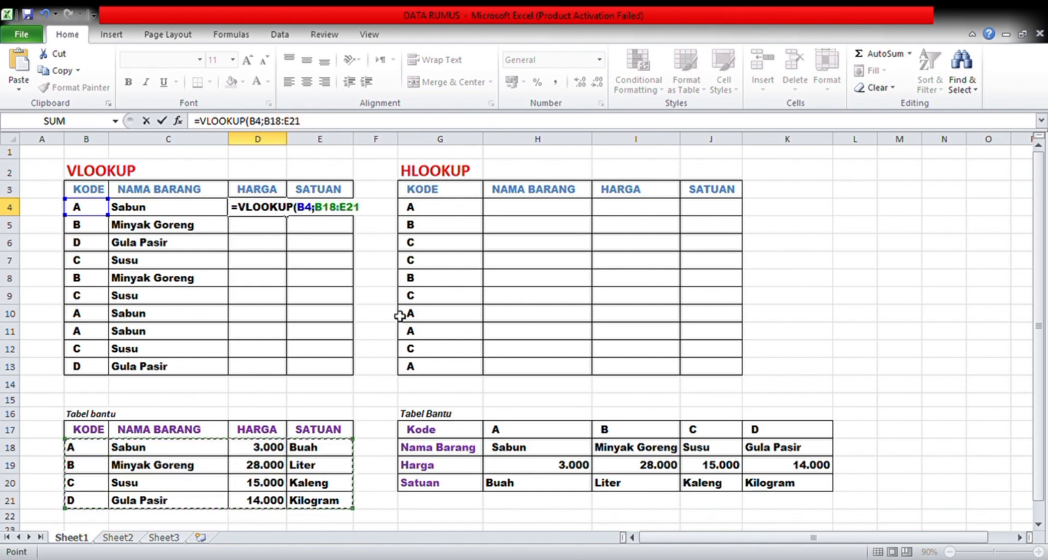
left_click(322, 217)
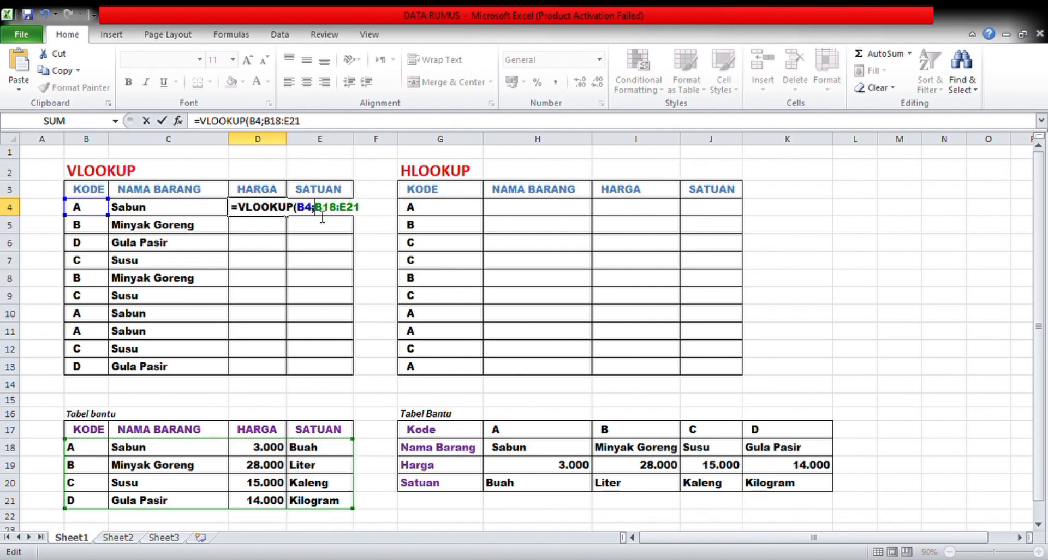
type("$B$")
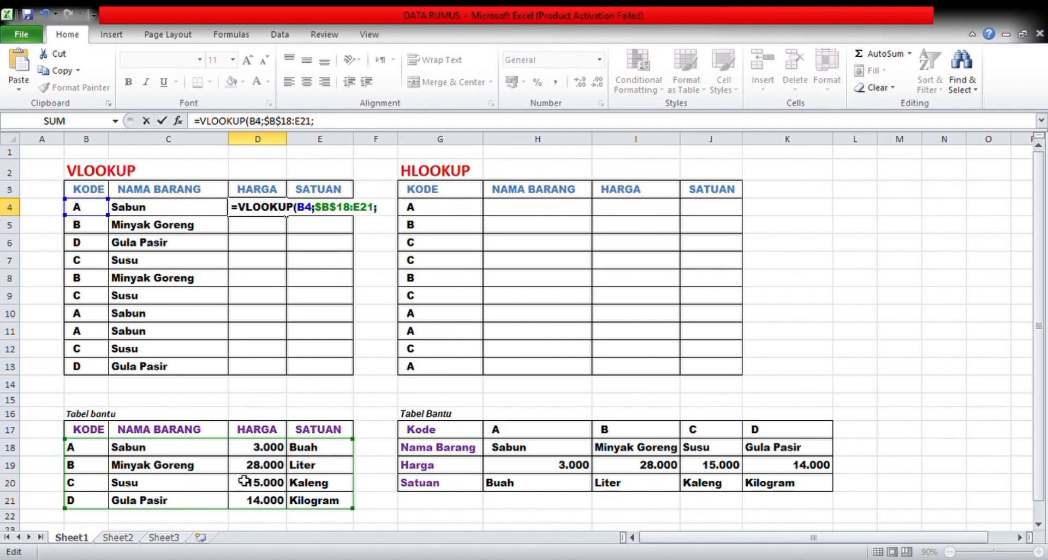
type("3;FALSE")
key("Return")
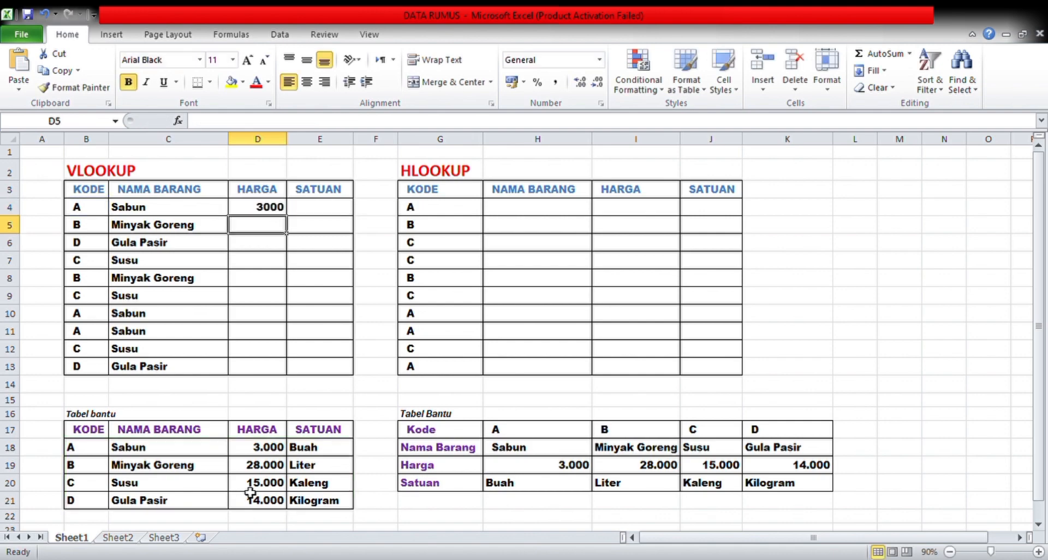
- Fill the HARGA formula from D4 down through D13, and select the first SATUAN cell, E4
left_click(277, 211)
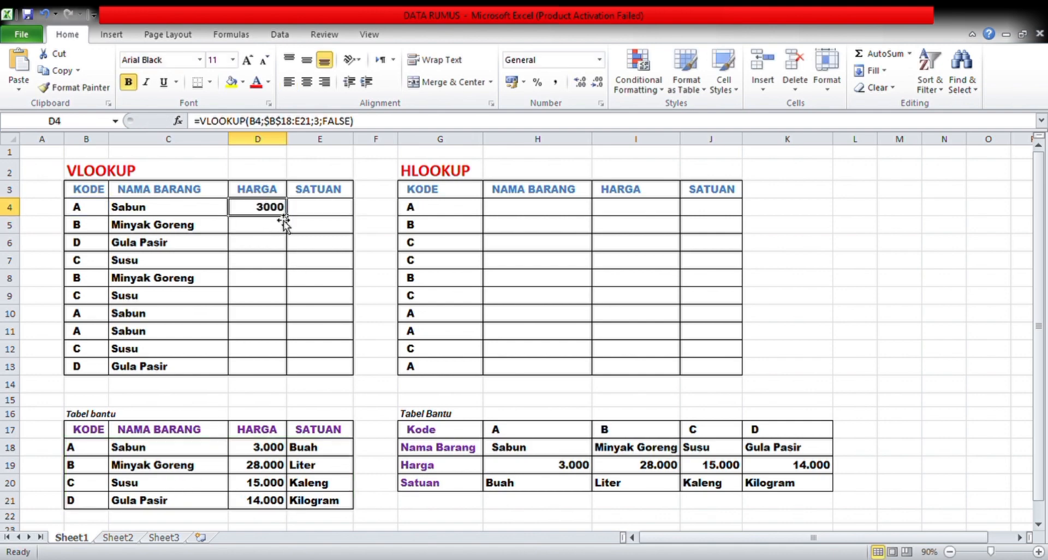
left_click_drag(293, 224, 260, 375)
left_click(311, 214)
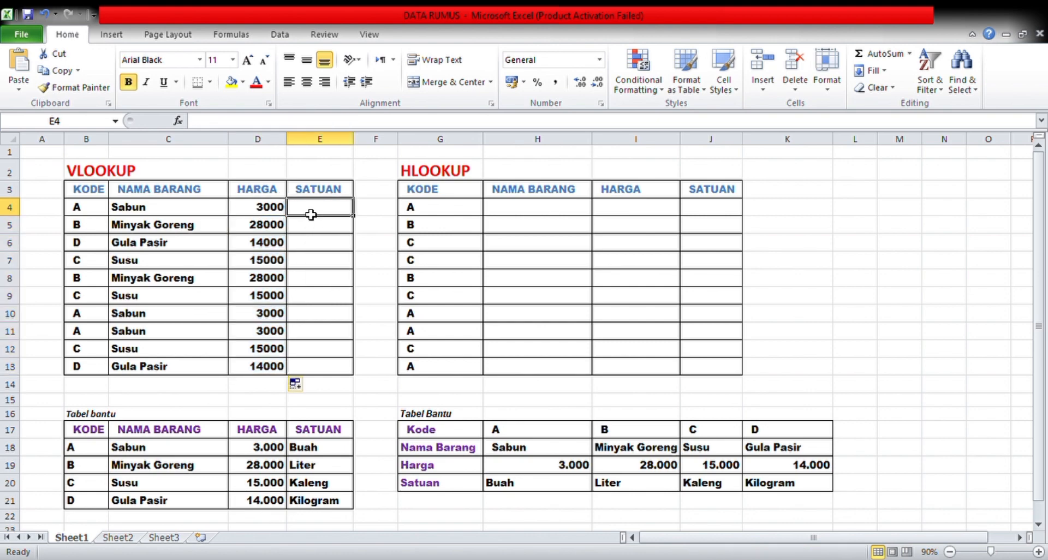
- Start the SATUAN formula in E4 as =VLOOKUP(B4;B18:E21, using the code cell and the vertical helper table
type("=")
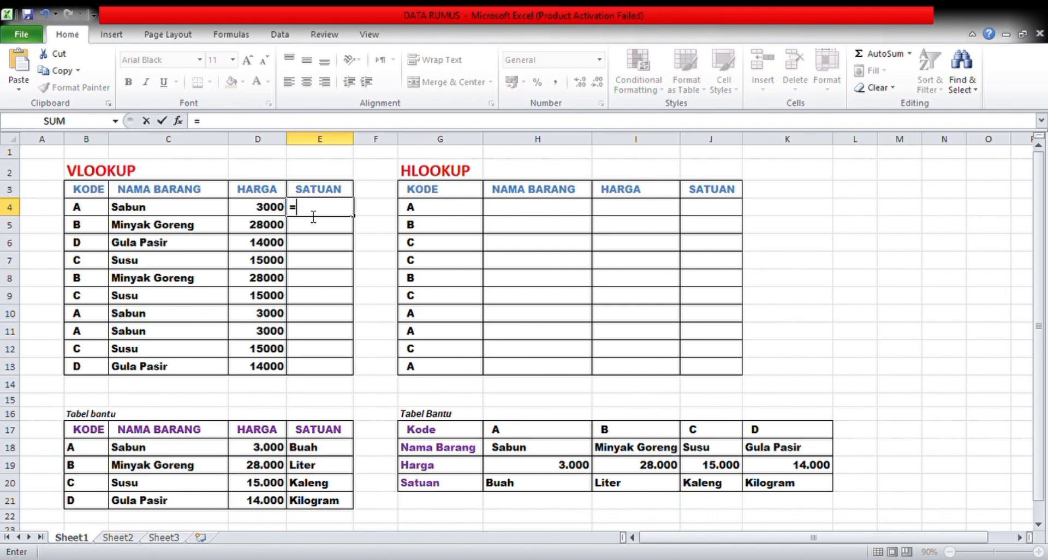
type("(")
type("VLOKU")
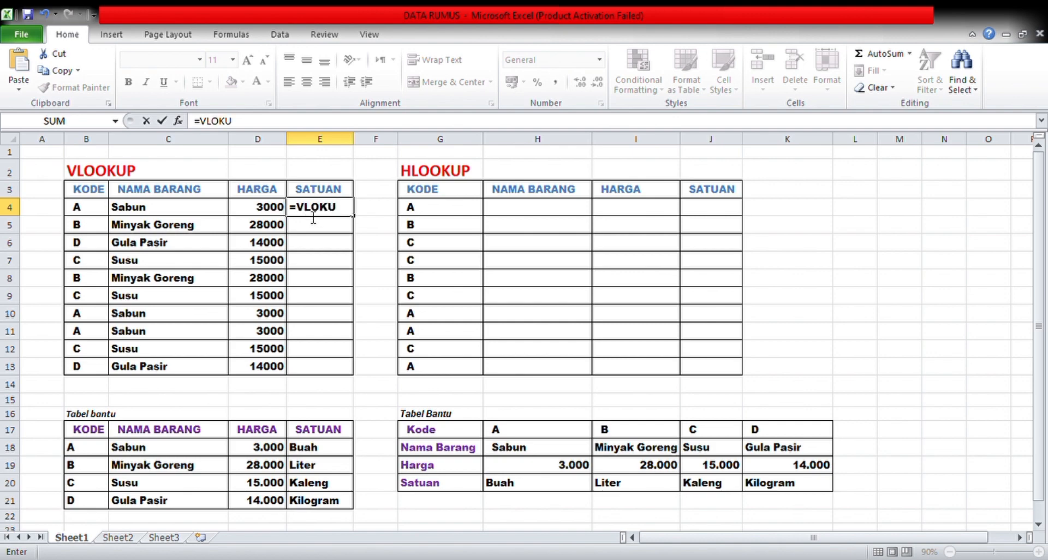
key("BackSpace")
key("BackSpace")
type("P")
key("BackSpace")
type("OKUP(")
left_click(84, 207)
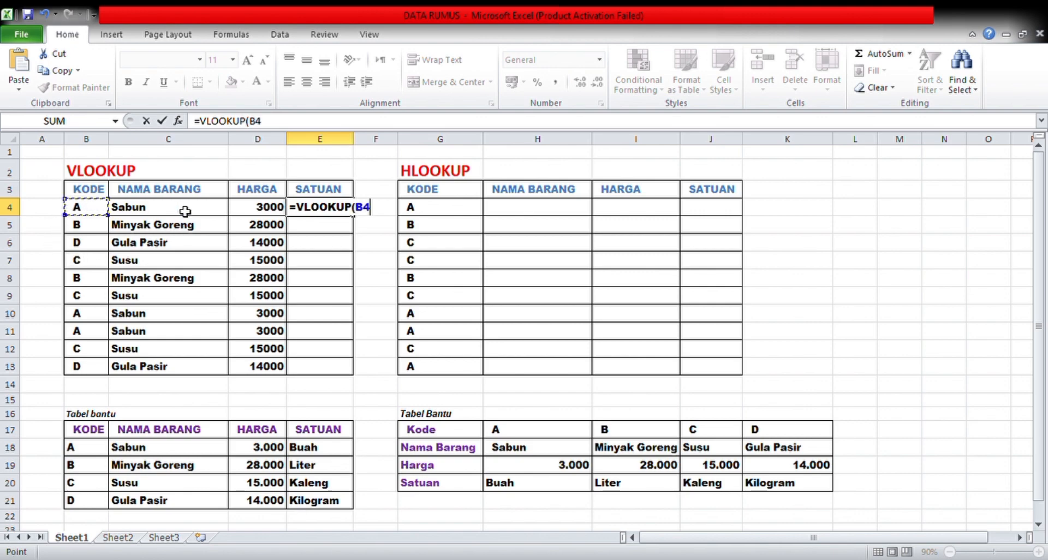
type(";")
left_click_drag(61, 452, 331, 499)
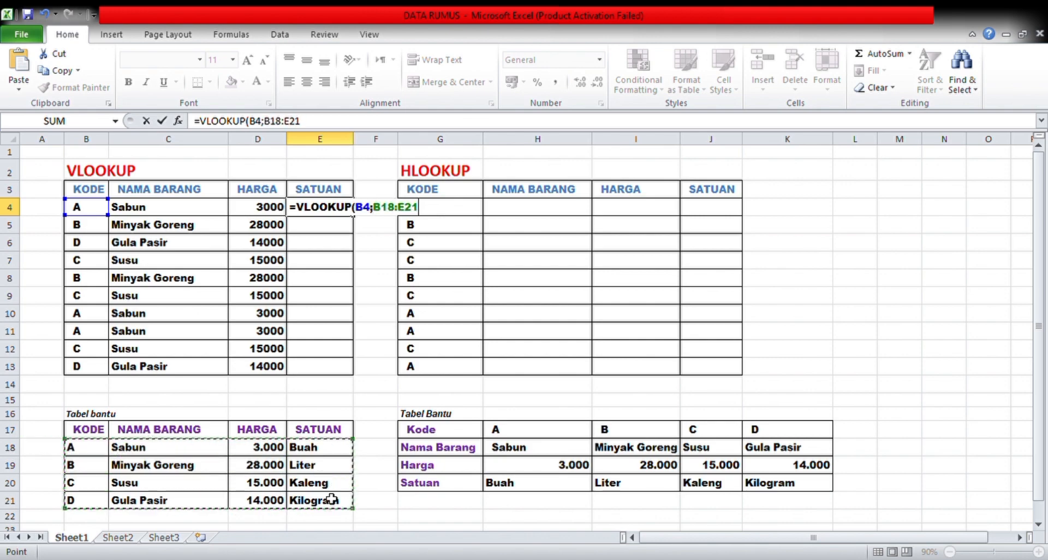
- Make the range start absolute as $B$18 and complete the E4 formula as =VLOOKUP(B4;$B$18:E21;4;FALSE)
left_click(381, 212)
type("$B")
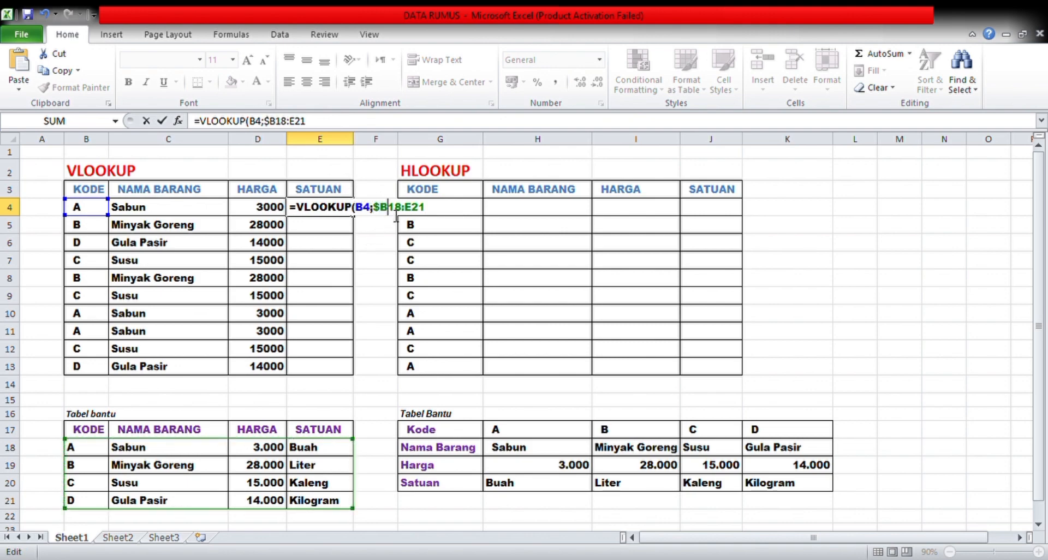
type("$")
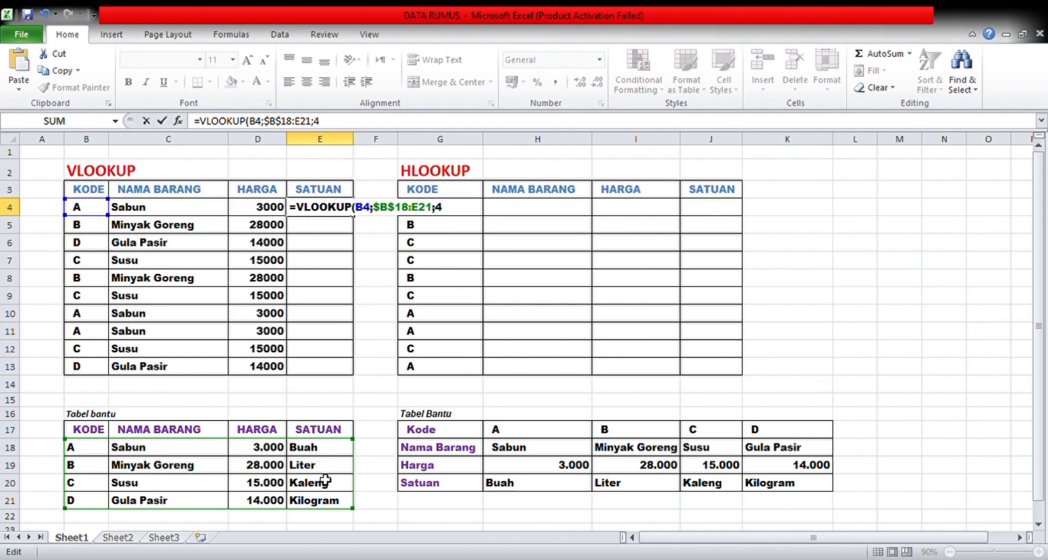
type("FALSE")
key("Return")
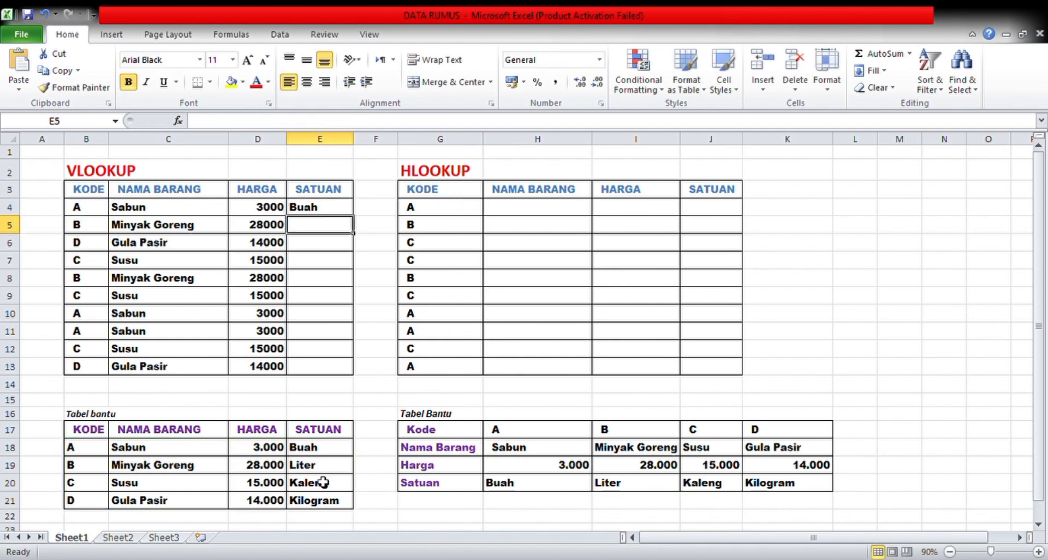
- Fill the SATUAN formula from E4 down through E13 in the VLOOKUP table
left_click(334, 205)
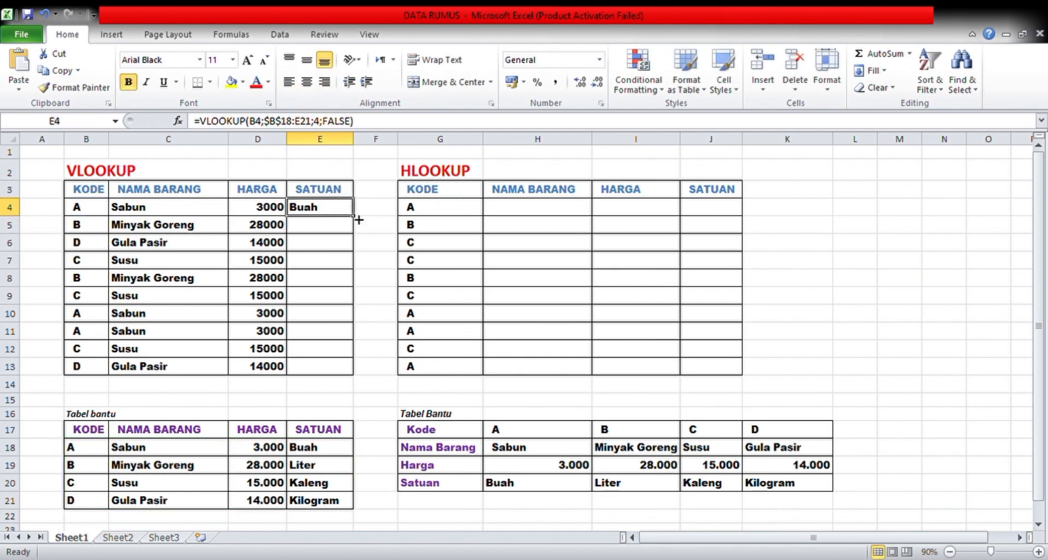
left_click_drag(356, 216, 333, 368)
left_click(375, 261)
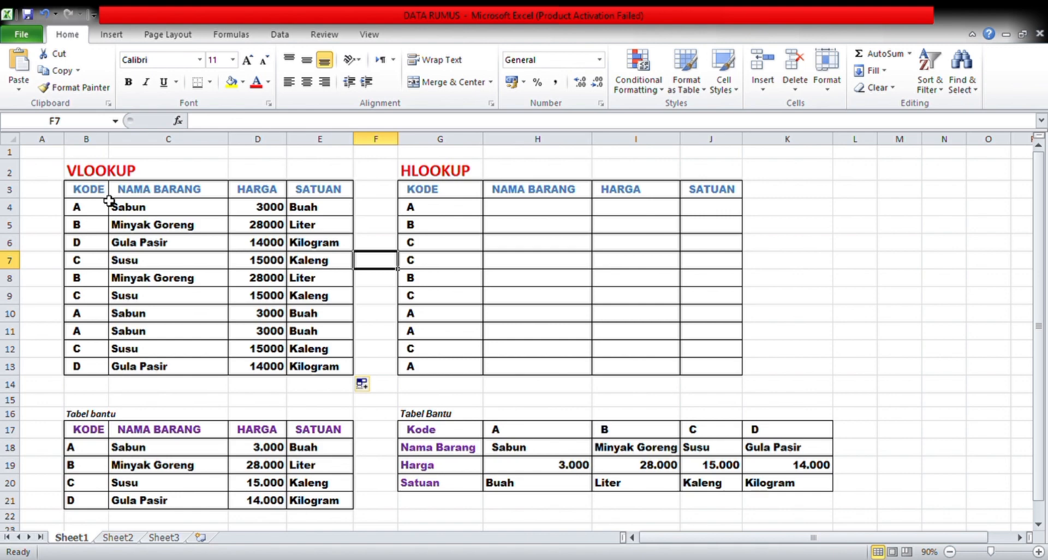
- Start the NAMA BARANG formula in H4 as =HLOOKUP(G4;H17:K20, using the code cell and the horizontal helper table
left_click(503, 210)
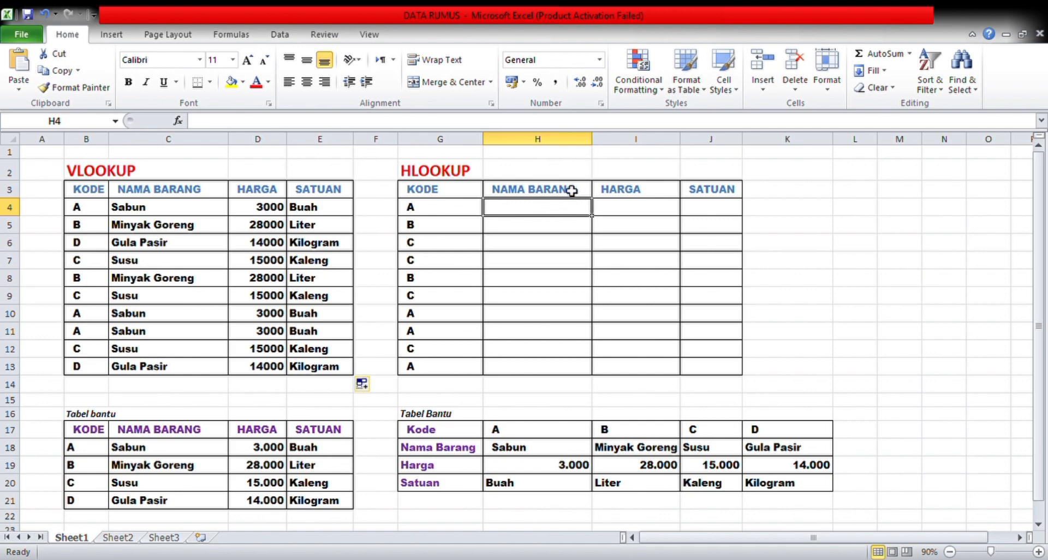
type("=")
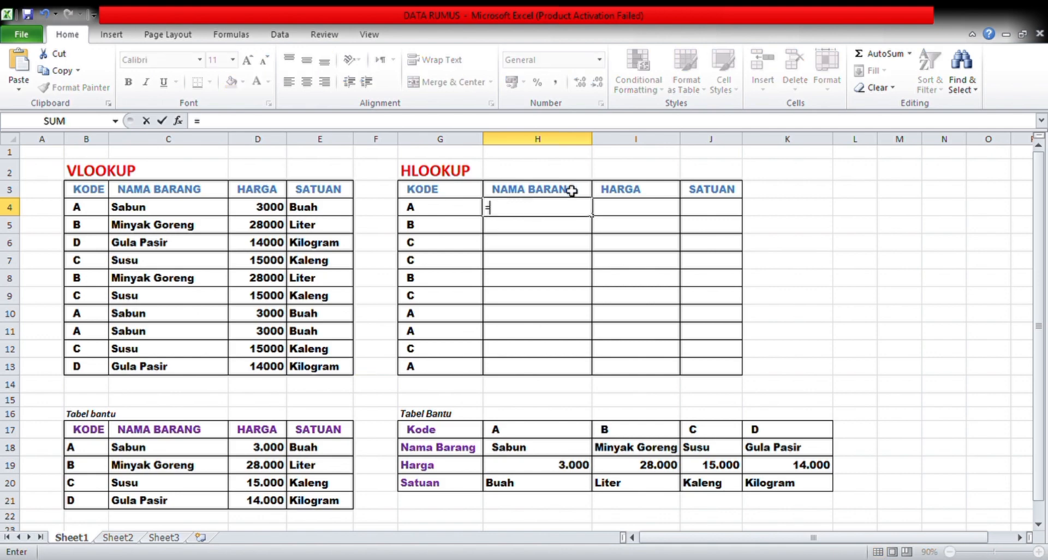
type("HLOOKUP")
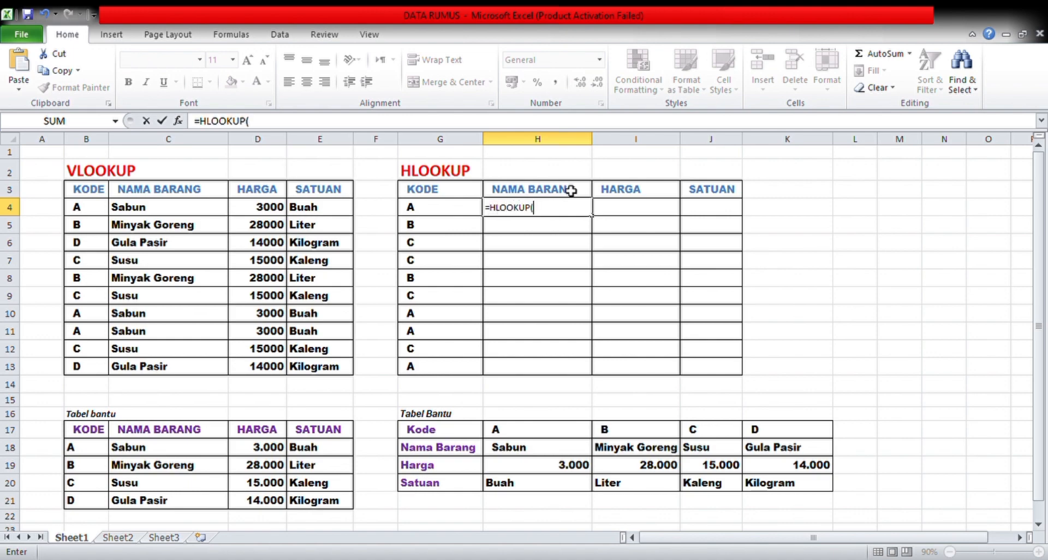
type("(")
left_click(439, 206)
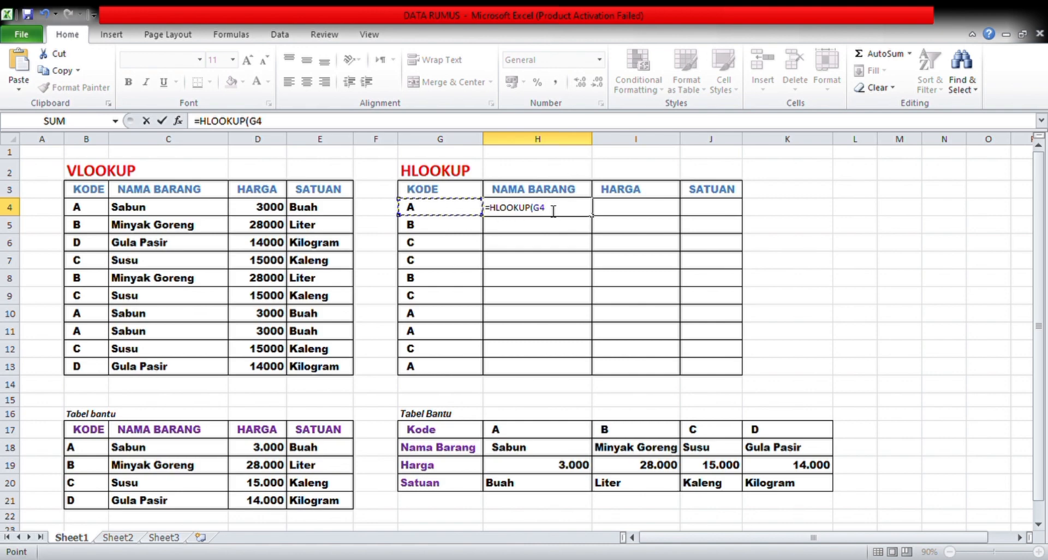
type(";")
left_click_drag(495, 427, 786, 483)
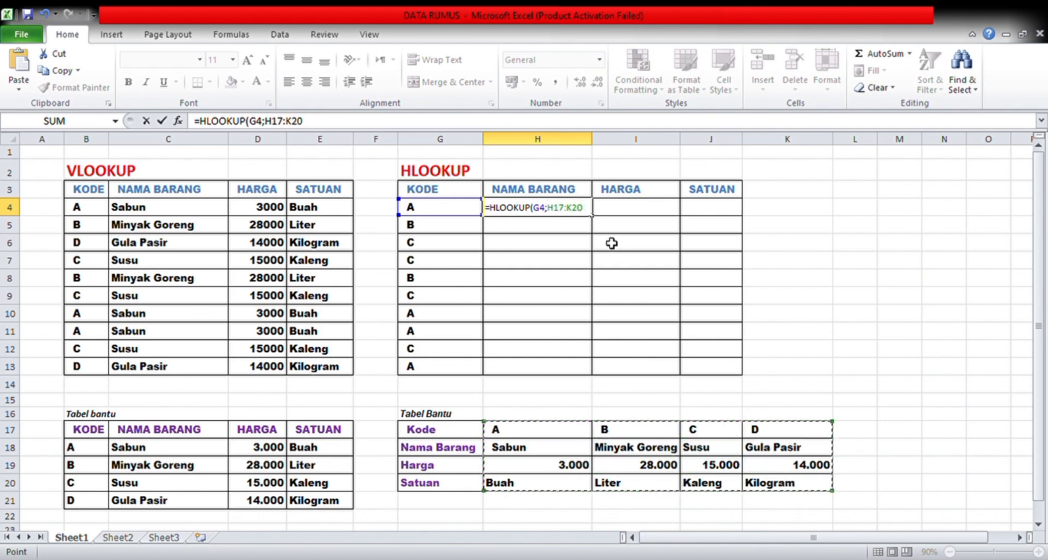
- Make the lookup range absolute and complete the H4 formula as =HLOOKUP(G4;$H$17:$K$20;2;FALSE)
left_click(554, 218)
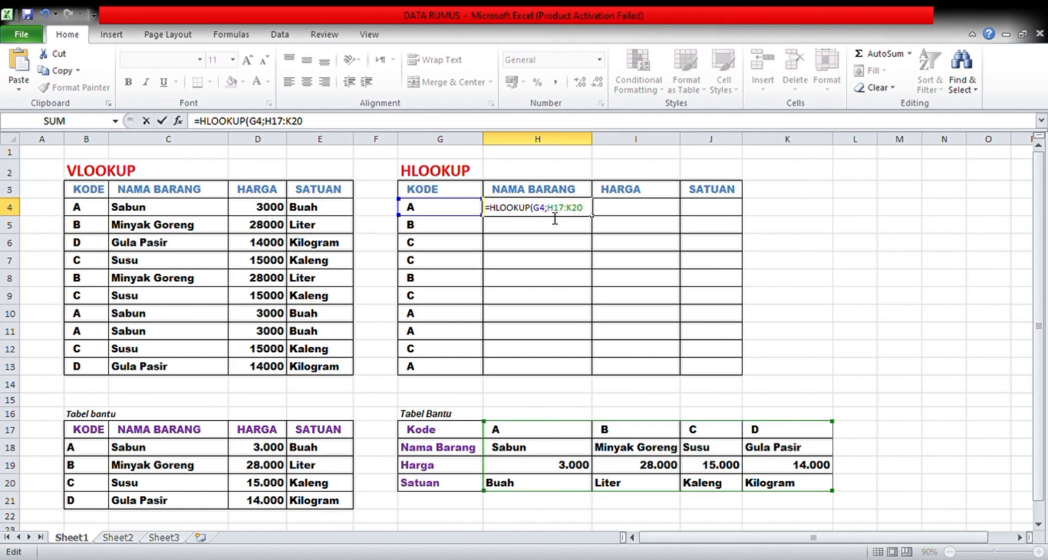
type("$H$17:")
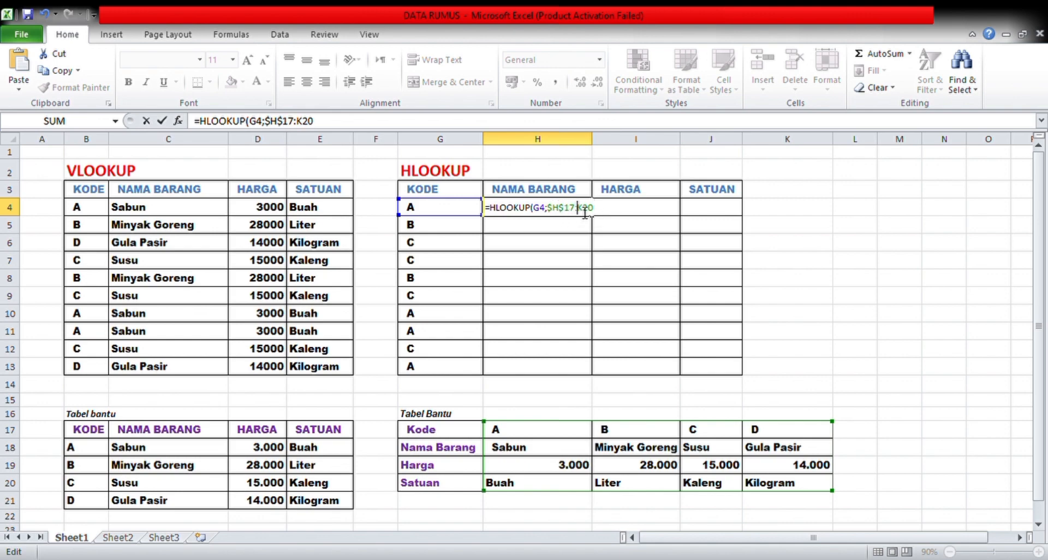
type("%")
key("BackSpace")
type("$")
left_click(592, 213)
type("$20;")
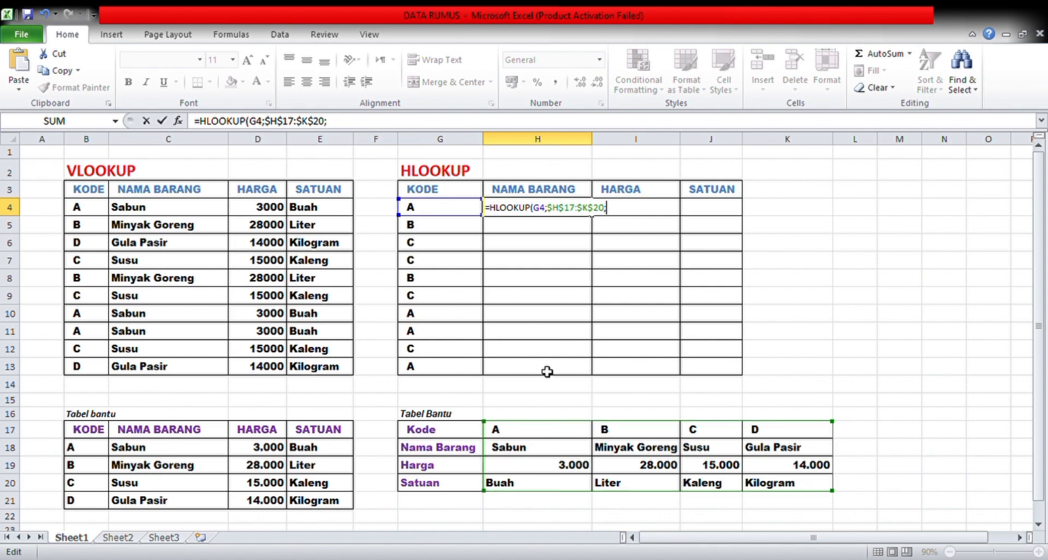
type("2;FALSE")
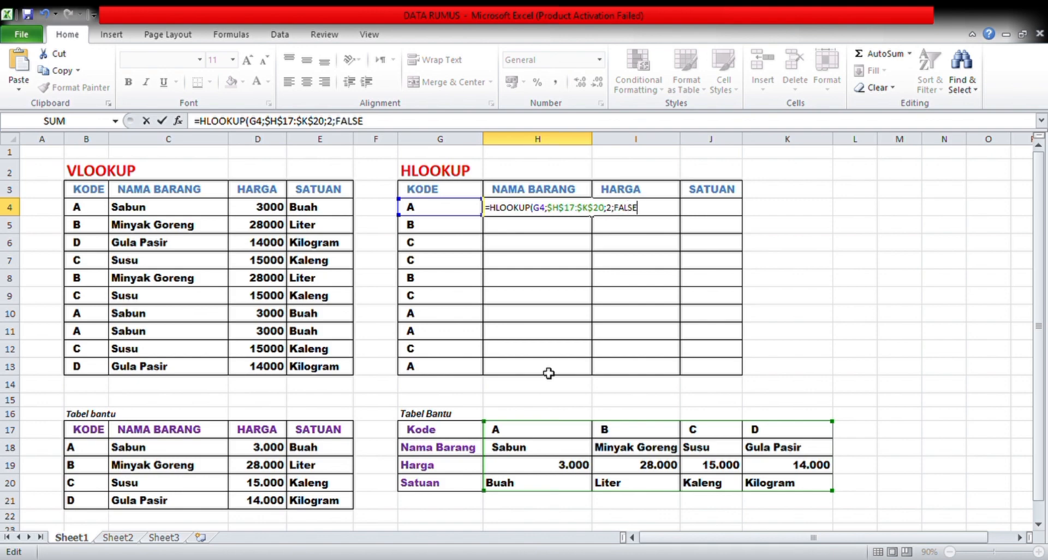
key("Return")
- Fill the NAMA BARANG formula from H4 down through H13 in the HLOOKUP table
left_click(498, 207)
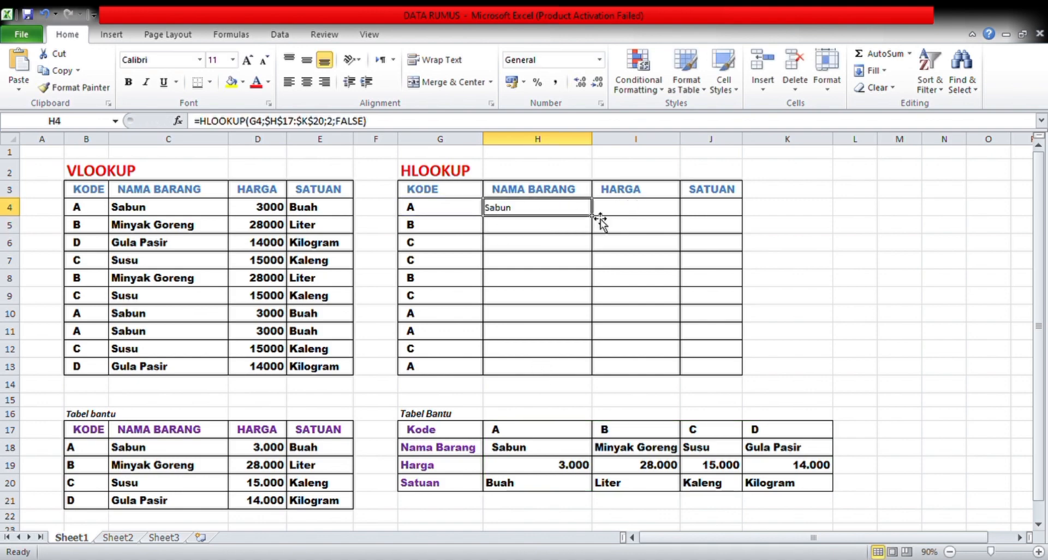
left_click_drag(599, 218, 598, 223)
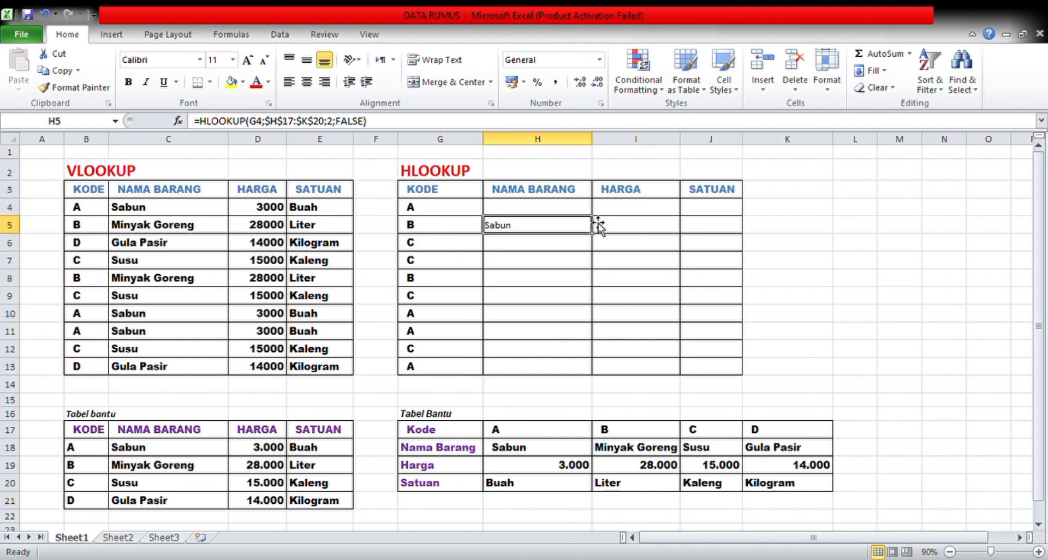
left_click(45, 13)
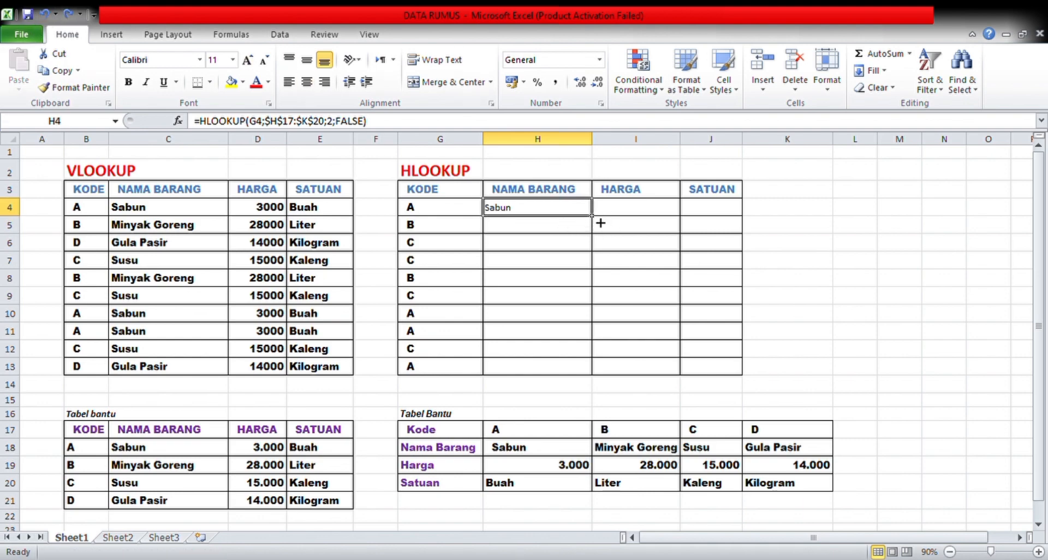
left_click_drag(600, 223, 591, 365)
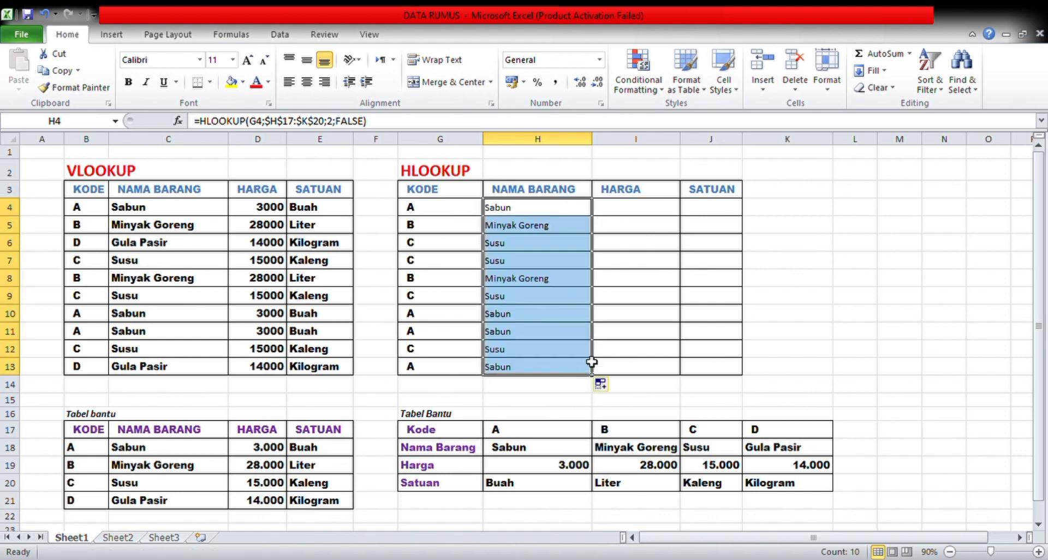
- Start the HARGA formula in I4 as =HLOOKUP(G4;H17:K20, using the code cell and the horizontal helper table
left_click(615, 218)
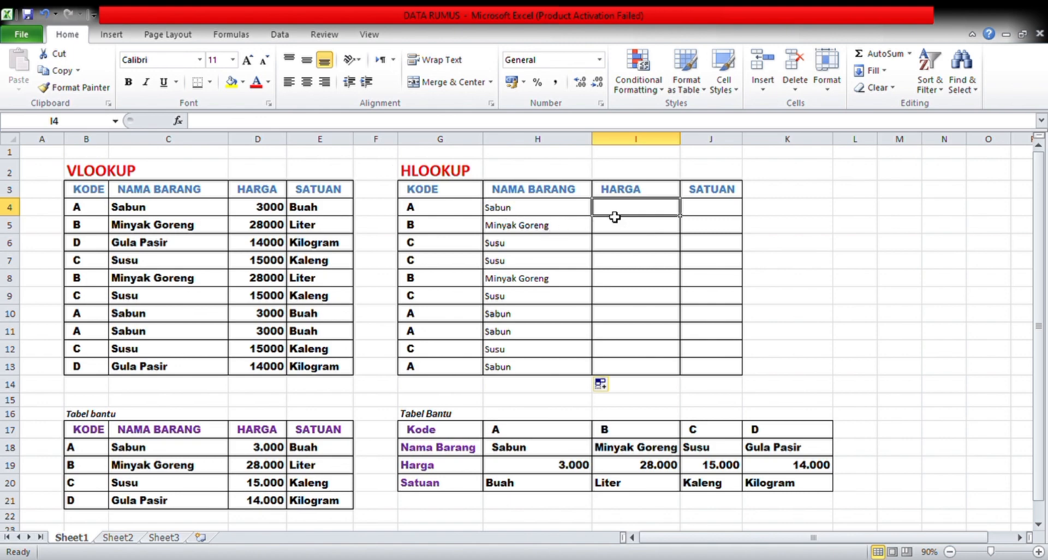
type("=")
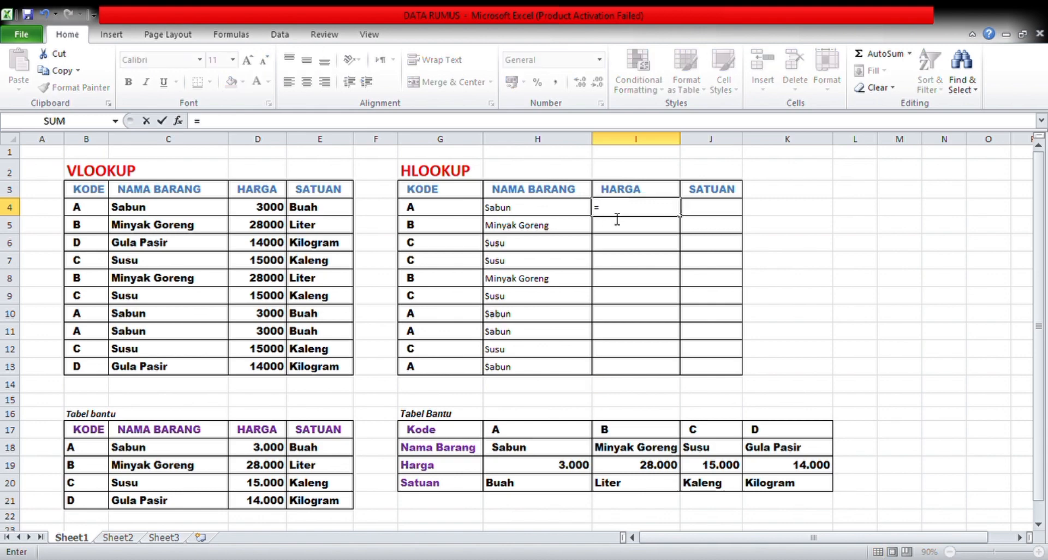
type("HLOOKU")
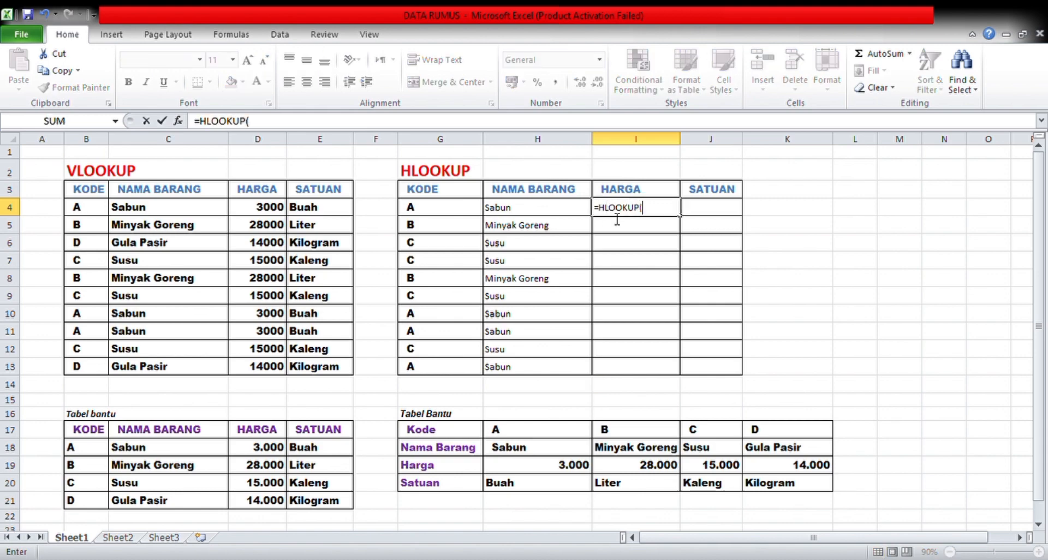
type("P(")
left_click(439, 208)
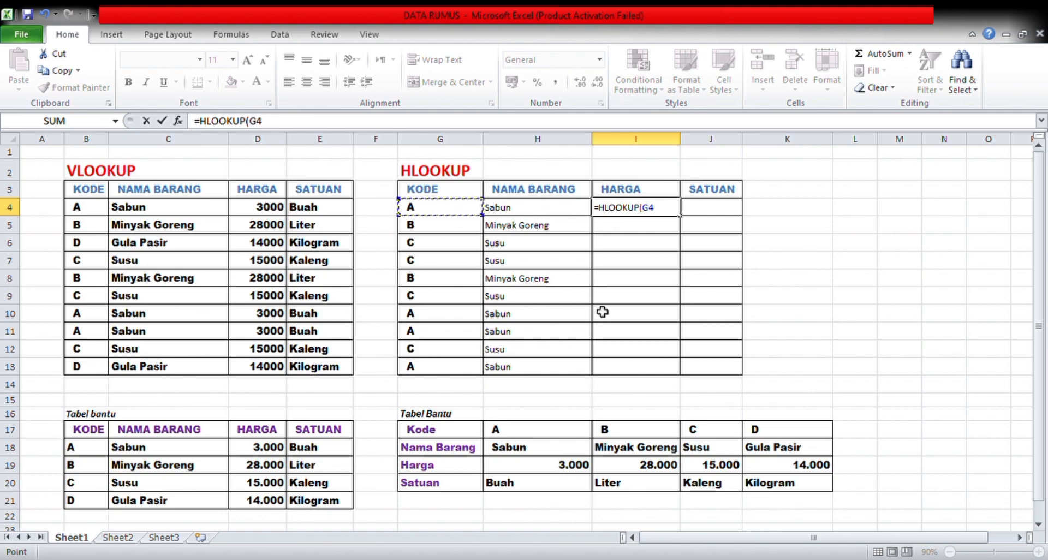
type(";")
left_click(537, 433)
left_click_drag(537, 434, 766, 491)
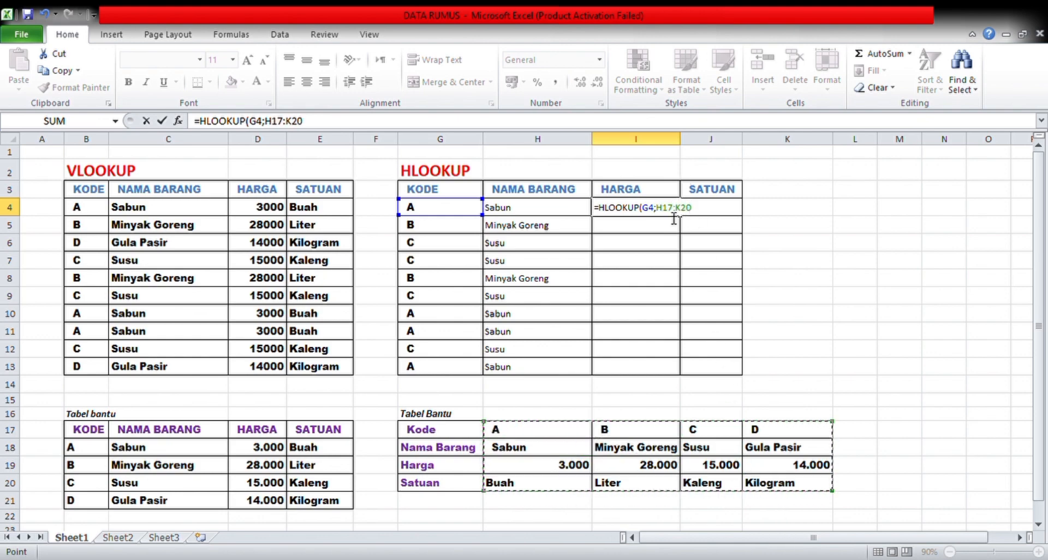
- Make the lookup range absolute and complete the I4 formula as =HLOOKUP(G4;$H$17:$K$20;3;FALSE)
left_click(665, 215)
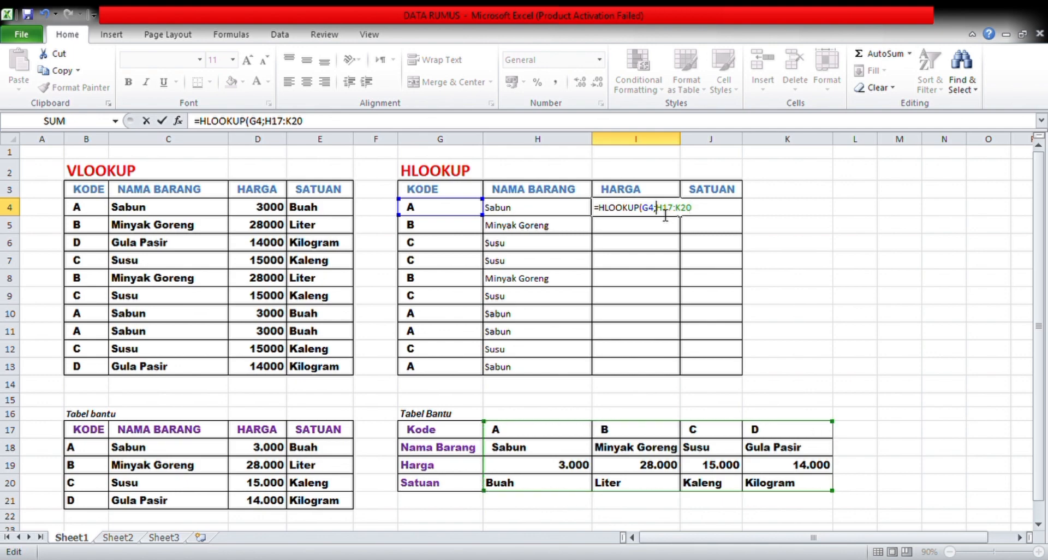
type("$")
key("Right")
type("$")
type("$")
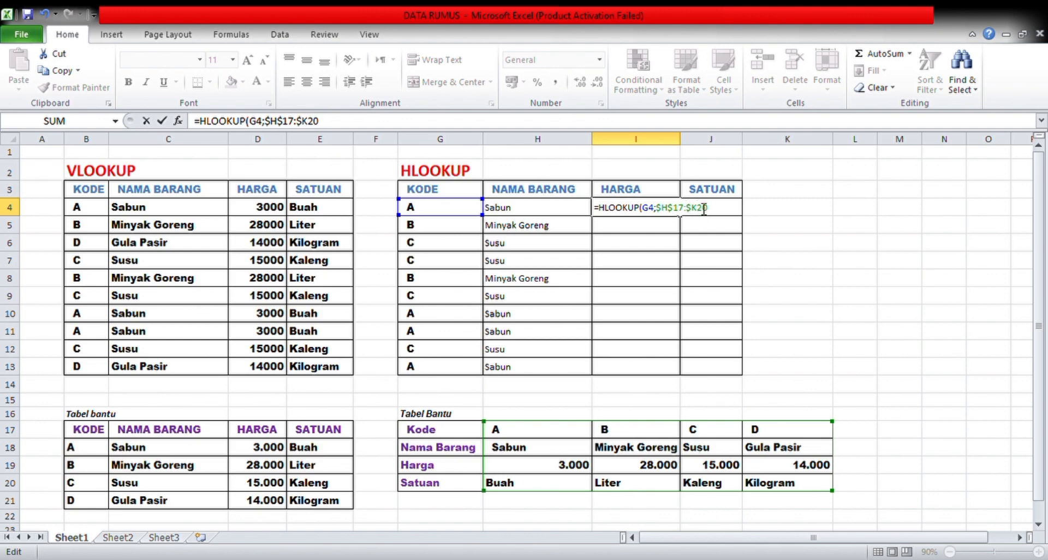
key("Right")
type("$")
key("Right")
type("3;FAL")
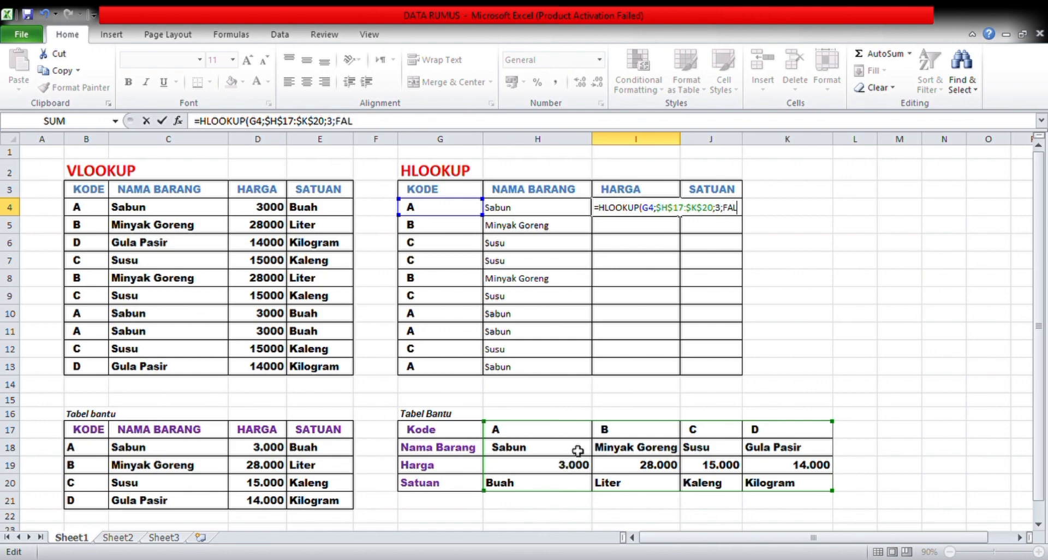
type("SE")
key("Return")
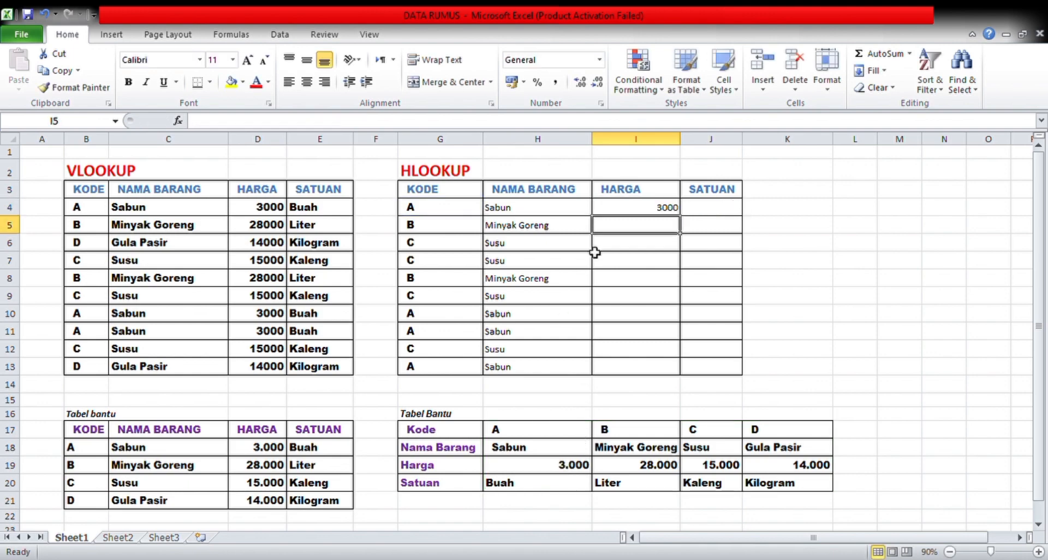
- Fill the HARGA formula from I4 down through I13 in the HLOOKUP table
left_click(627, 208)
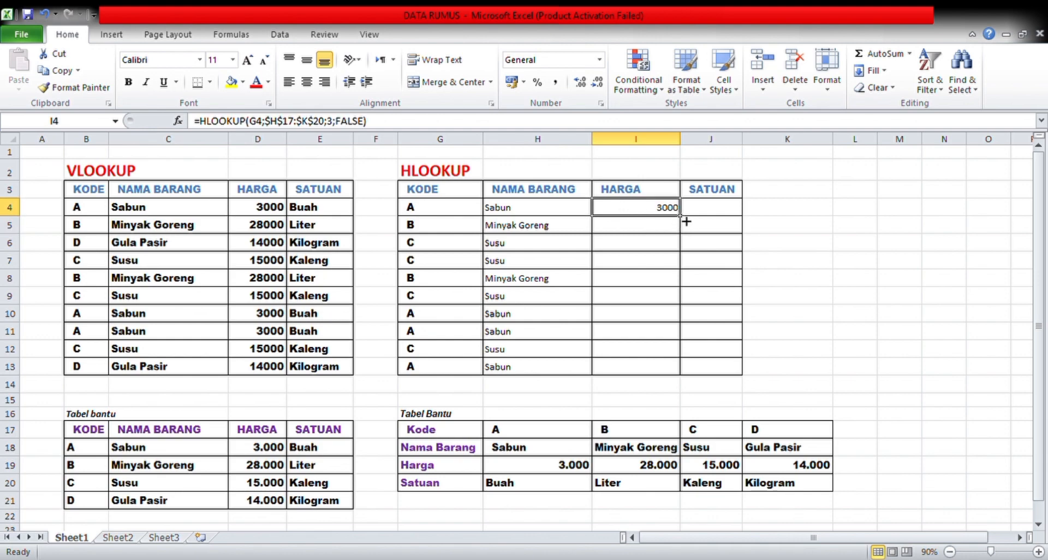
left_click_drag(685, 220, 666, 371)
left_click(653, 250)
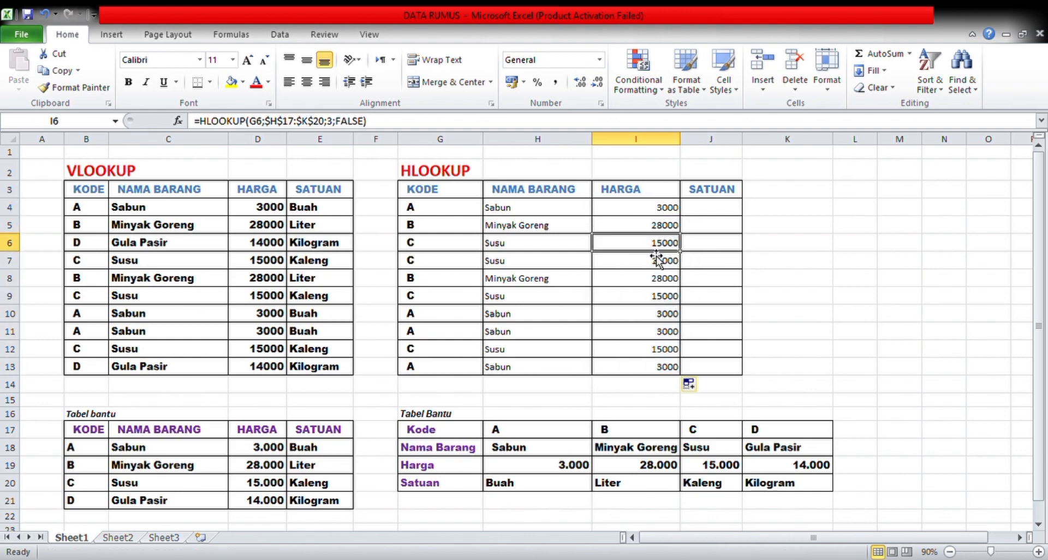
- Start the SATUAN formula in J4 as =HLOOKUP(G4;H17:K20, using the code cell and the horizontal helper table
left_click(695, 218)
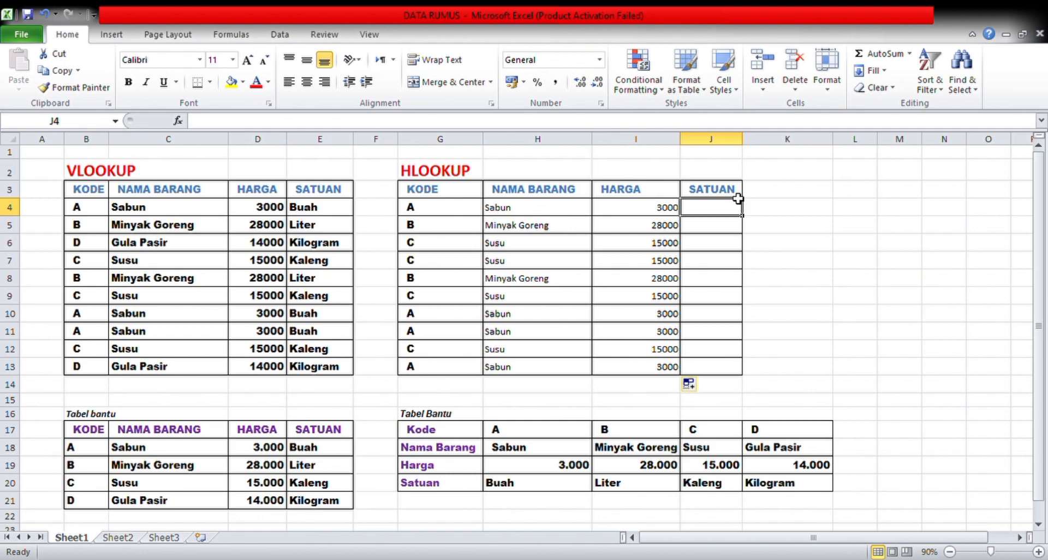
type("=")
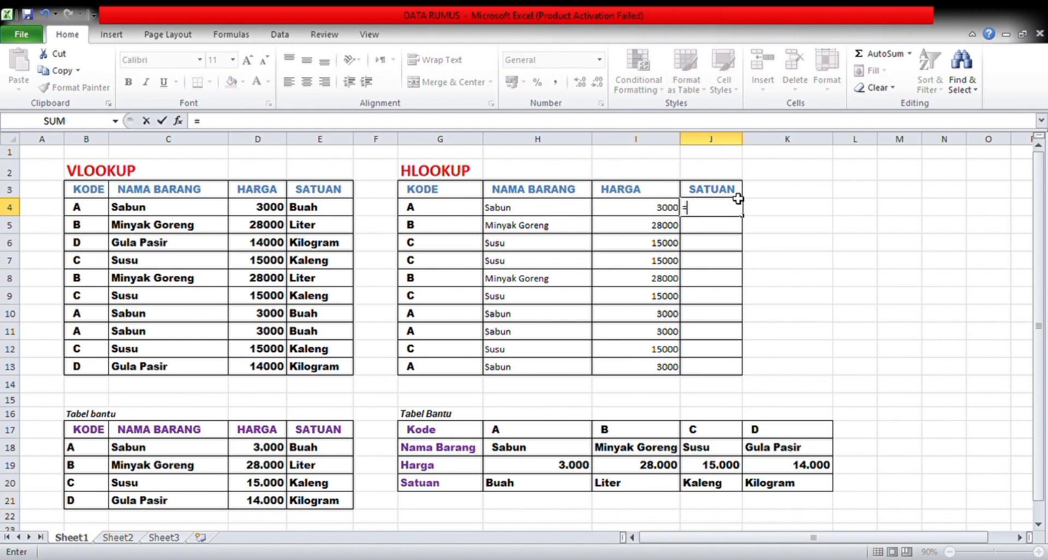
type("HLOOKUP(")
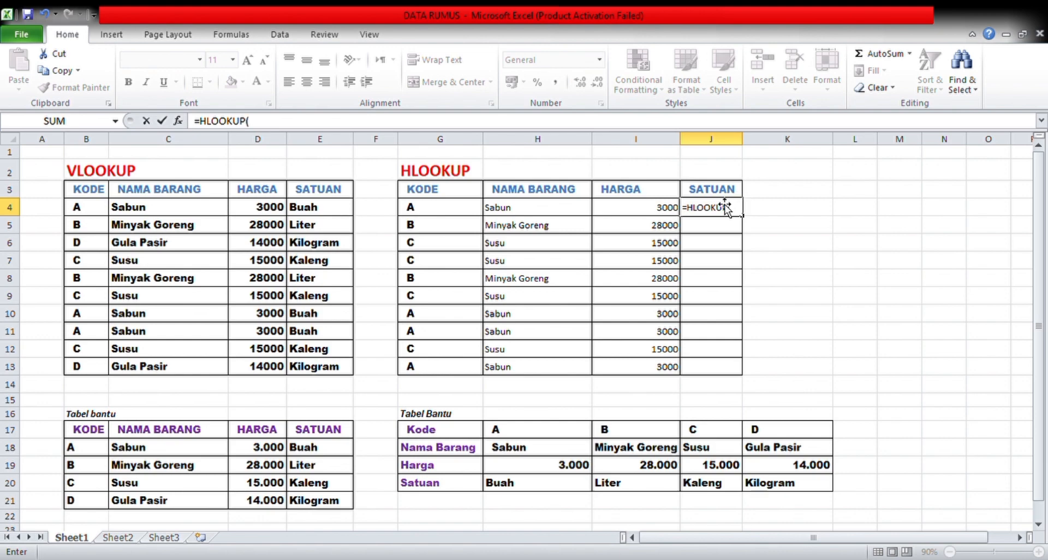
left_click(427, 216)
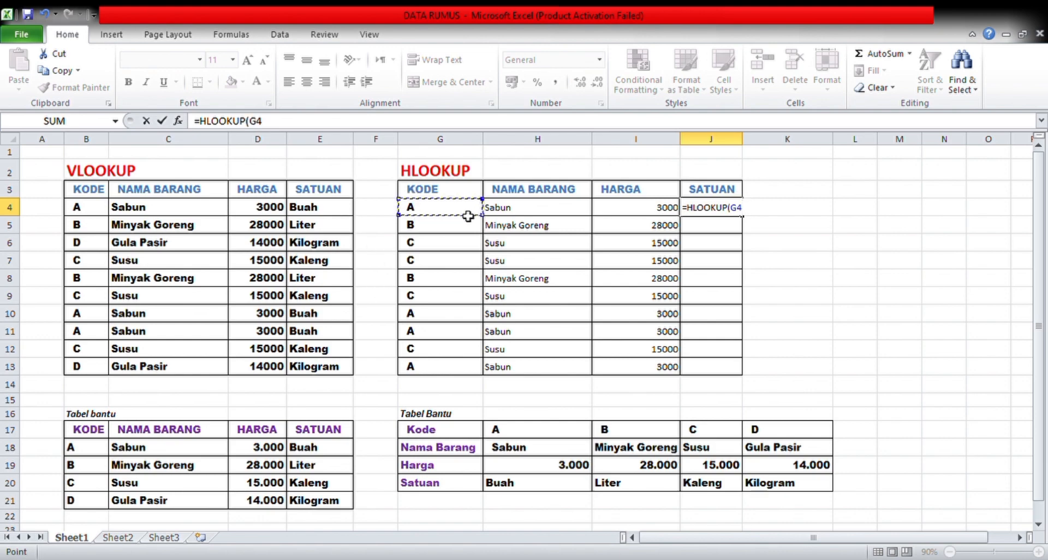
type(";")
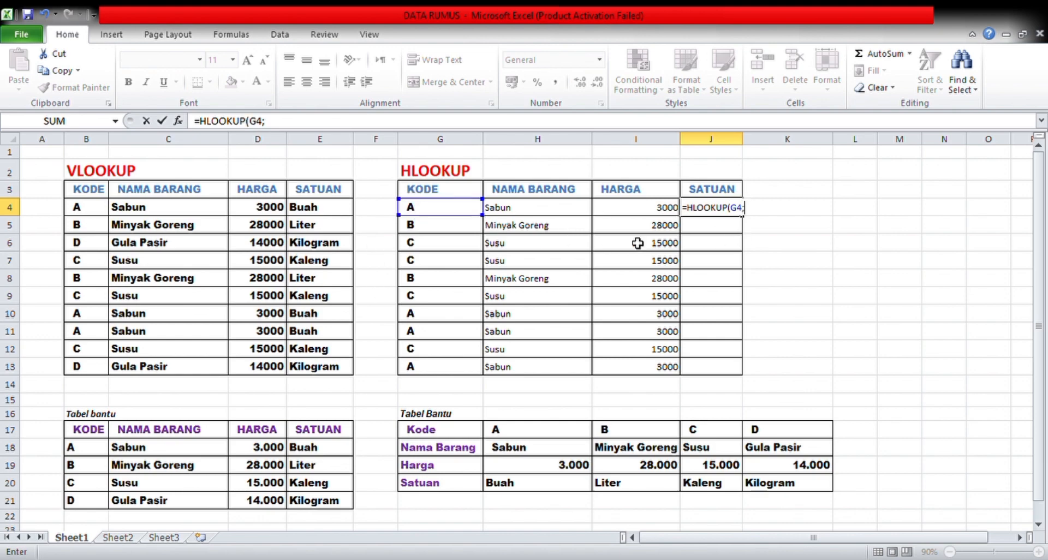
left_click(493, 432)
left_click_drag(545, 441, 773, 483)
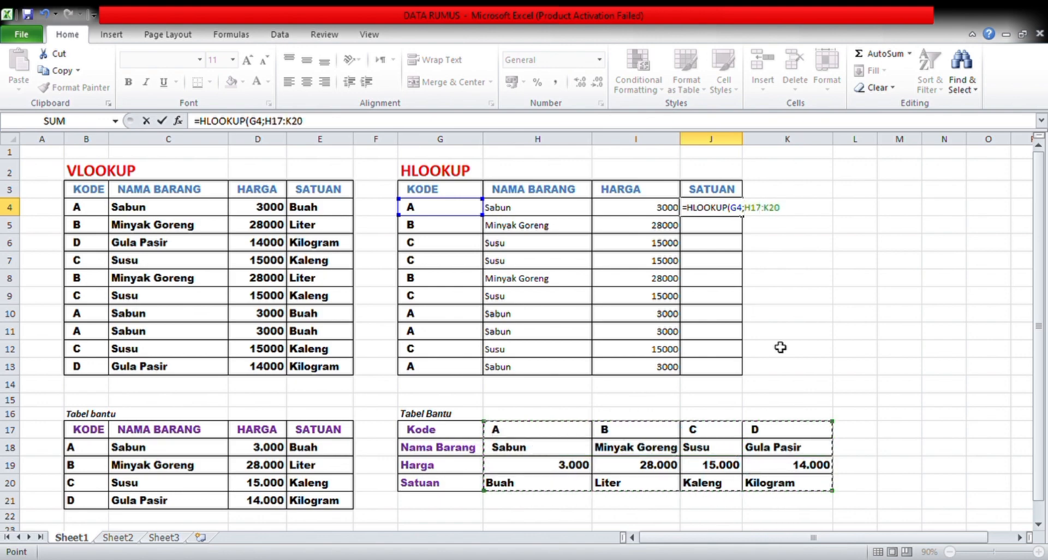
- Make the lookup range absolute and complete the J4 formula as =HLOOKUP(G4;$H$17:$K$20;4;FALSE)
left_click(749, 215)
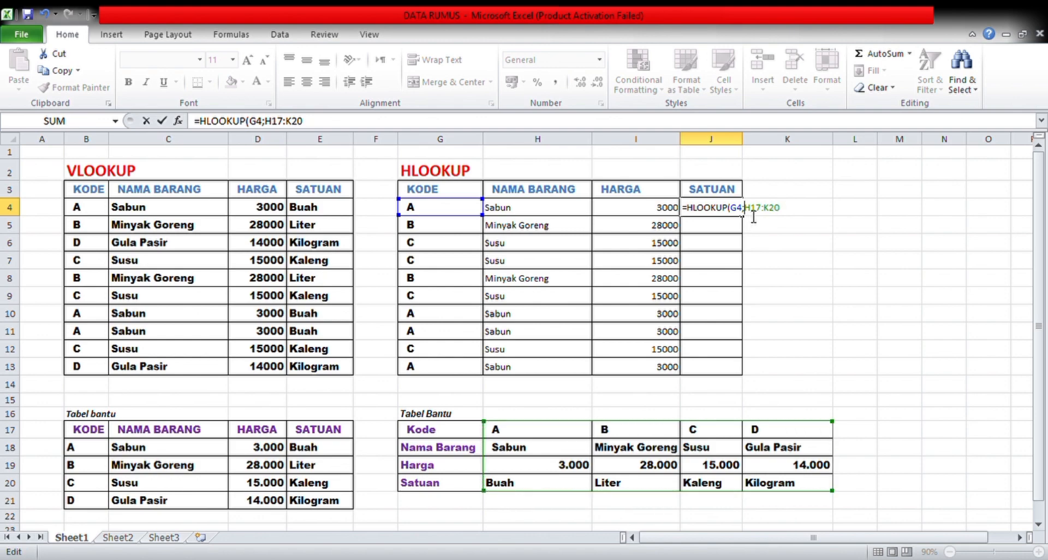
type("$")
key("Right")
type("$")
key("Right")
key("Right")
key("Right")
type("$H$")
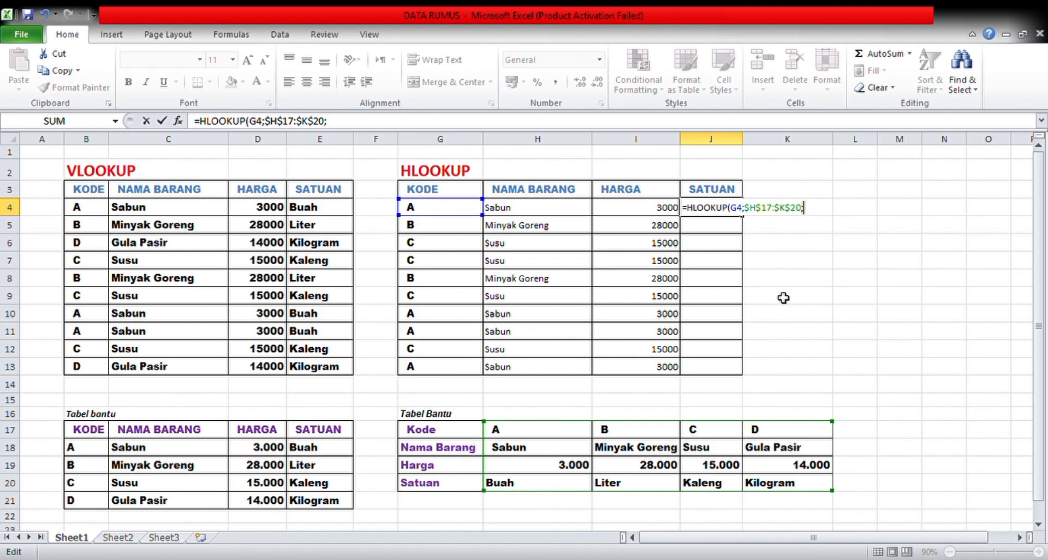
type("4;")
type("FALSE")
key("Return")
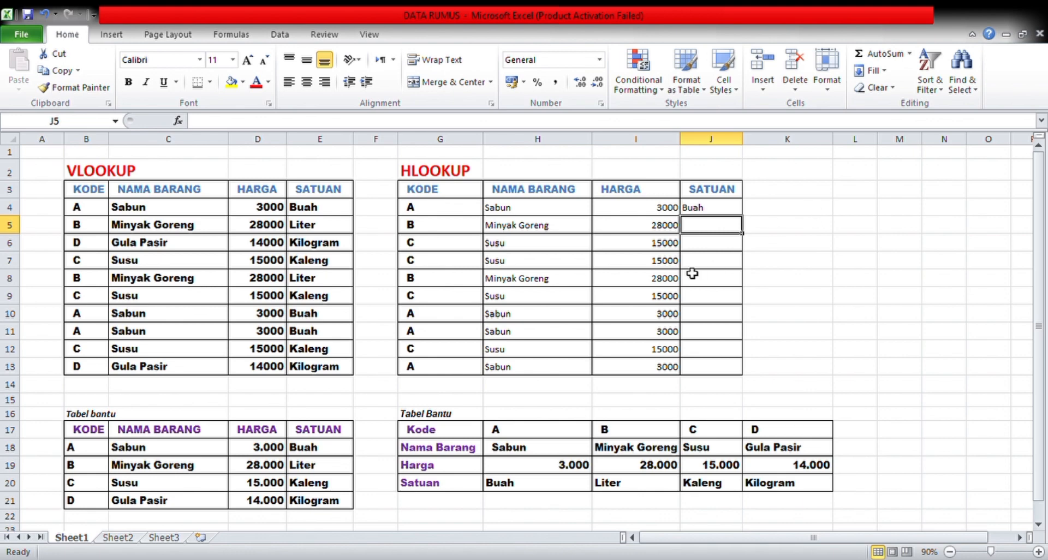
- Fill the SATUAN formula from J4 down through J13 in the HLOOKUP table
left_click(707, 207)
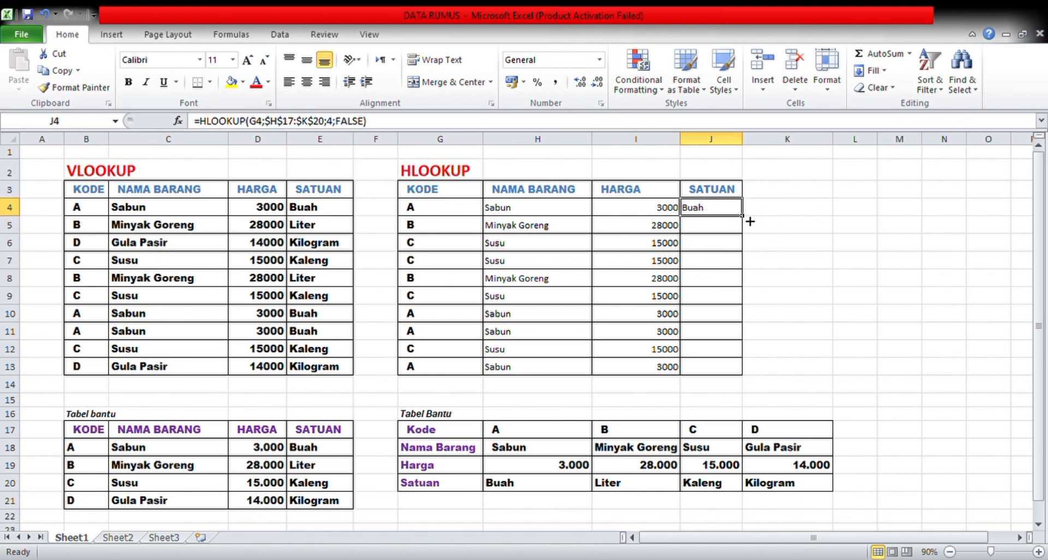
left_click_drag(742, 216, 741, 374)
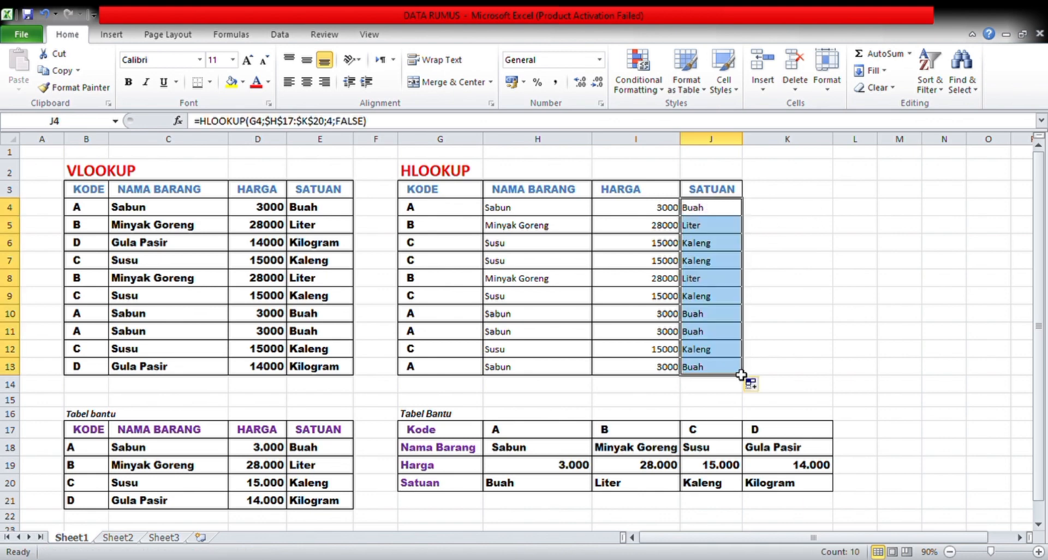
left_click(853, 296)
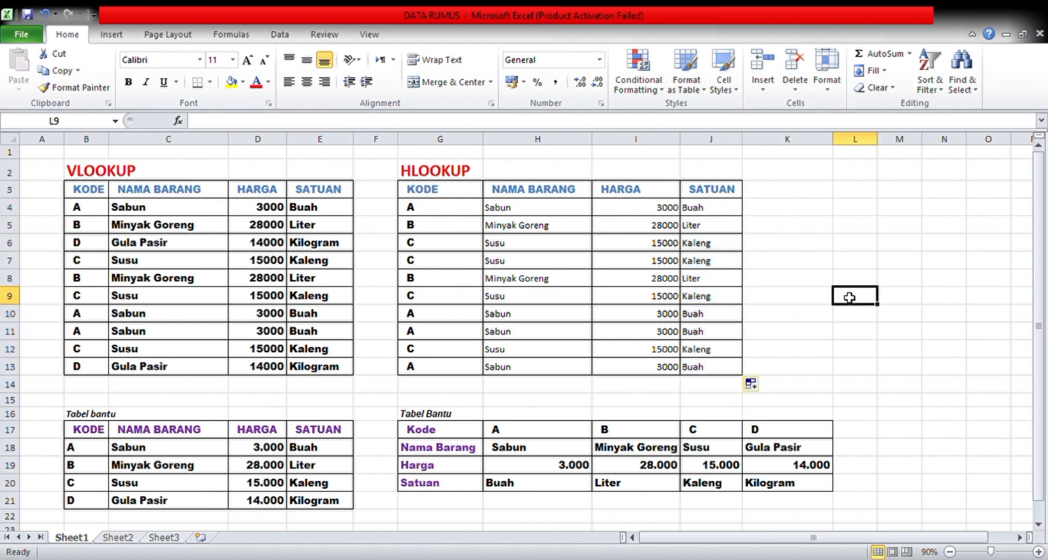